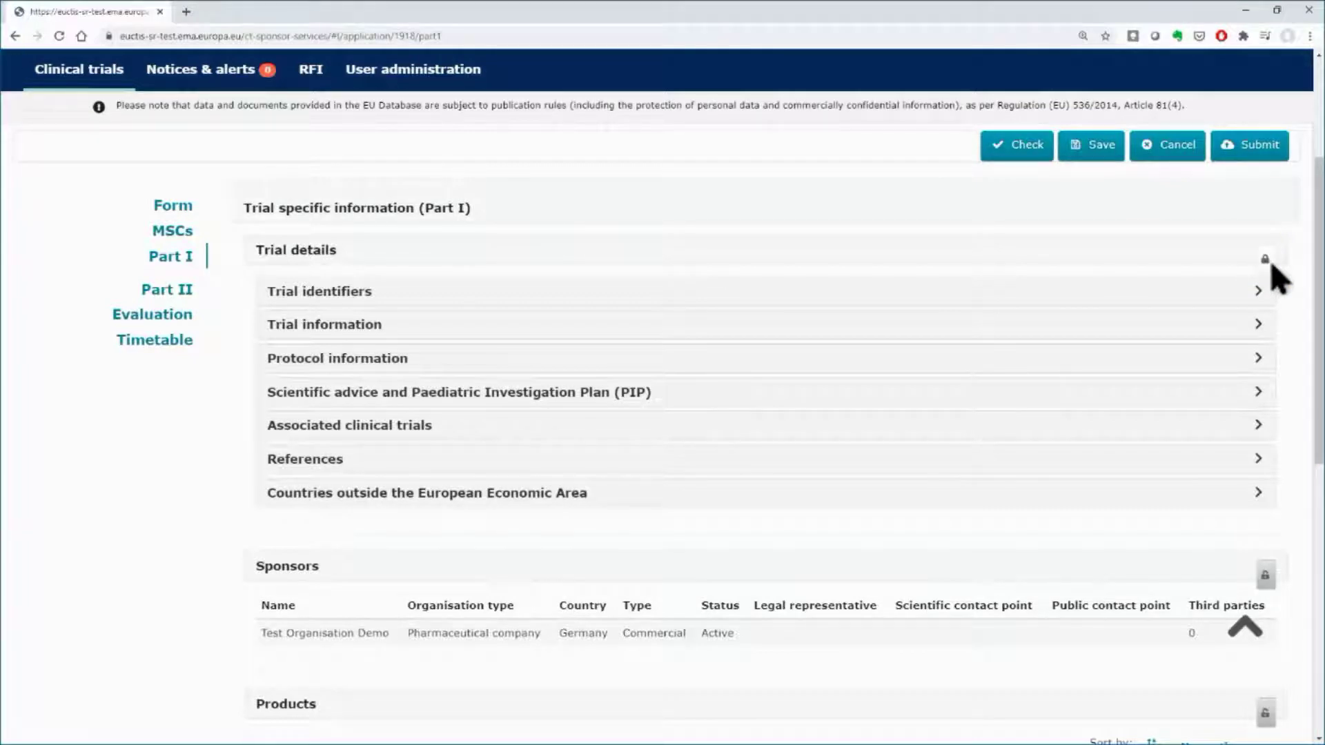
Enter 'CTIS Training Programme' as the public title
left_click(1259, 292)
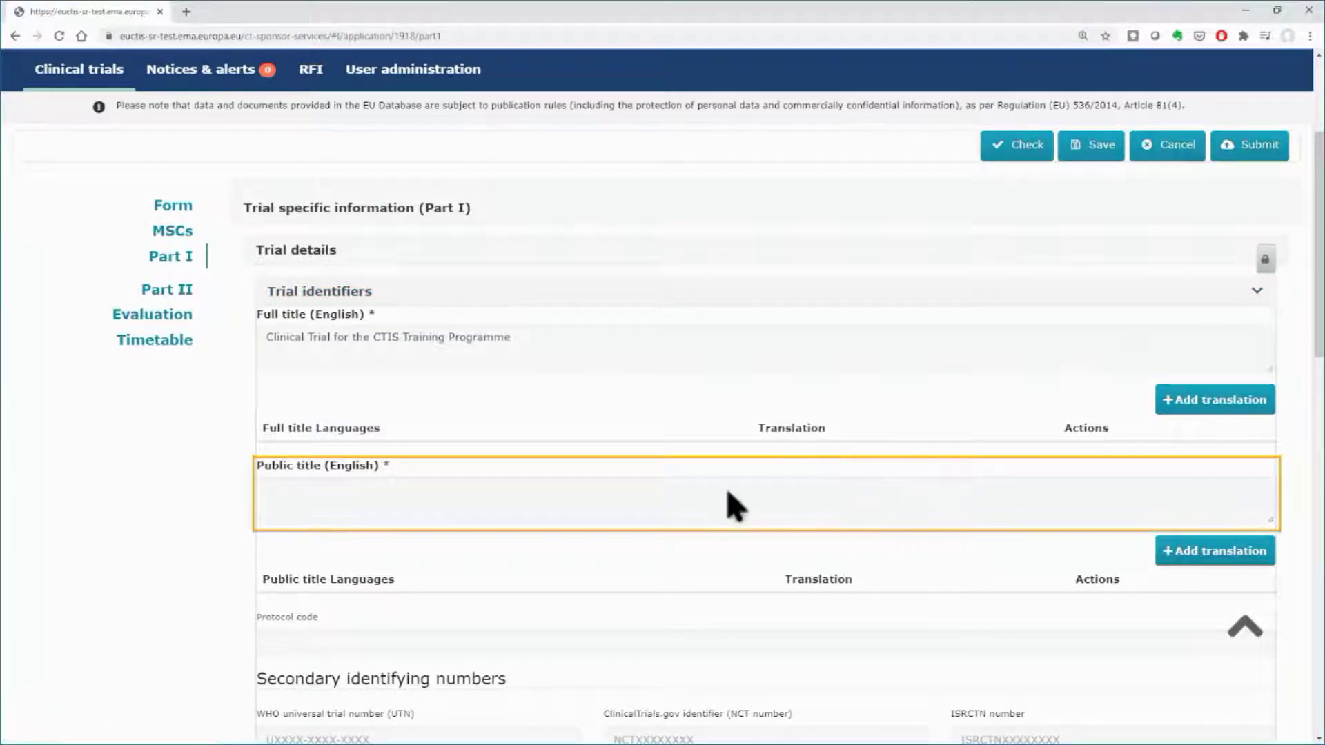
left_click(733, 507)
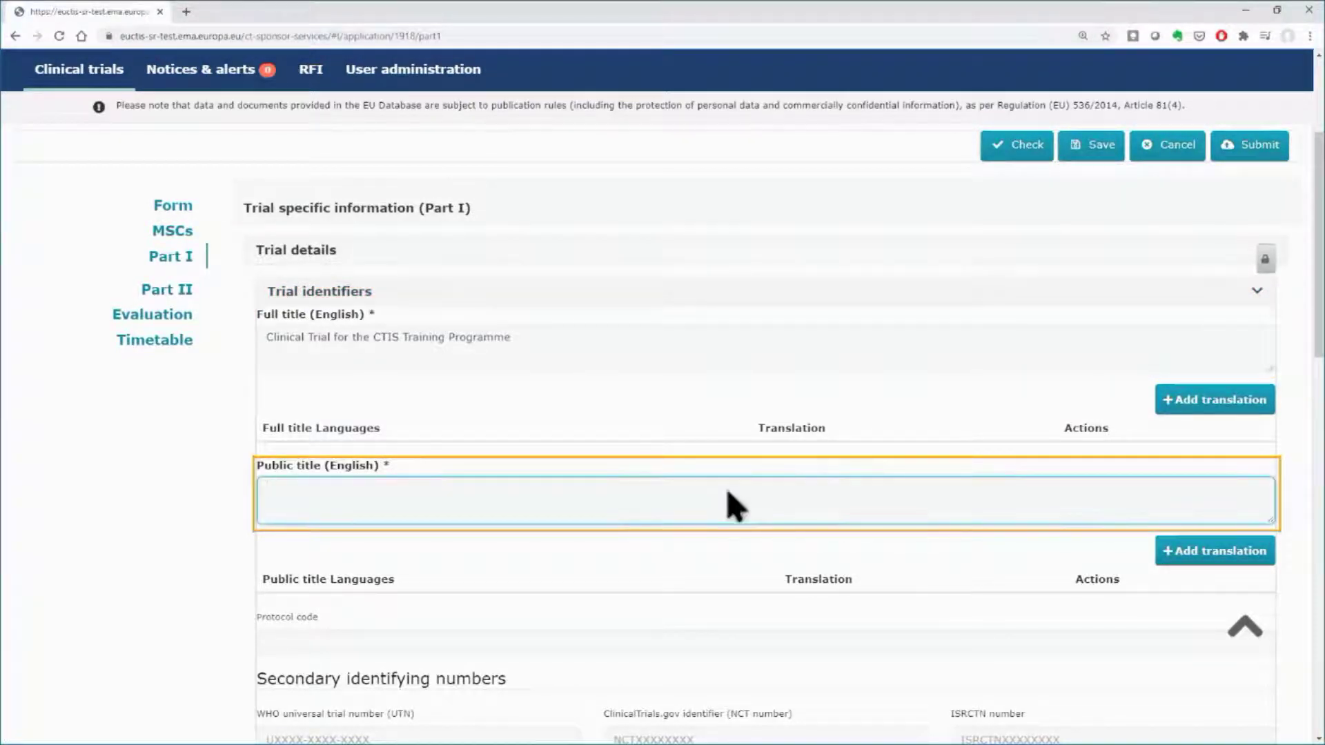
type("CTIS Training Programme")
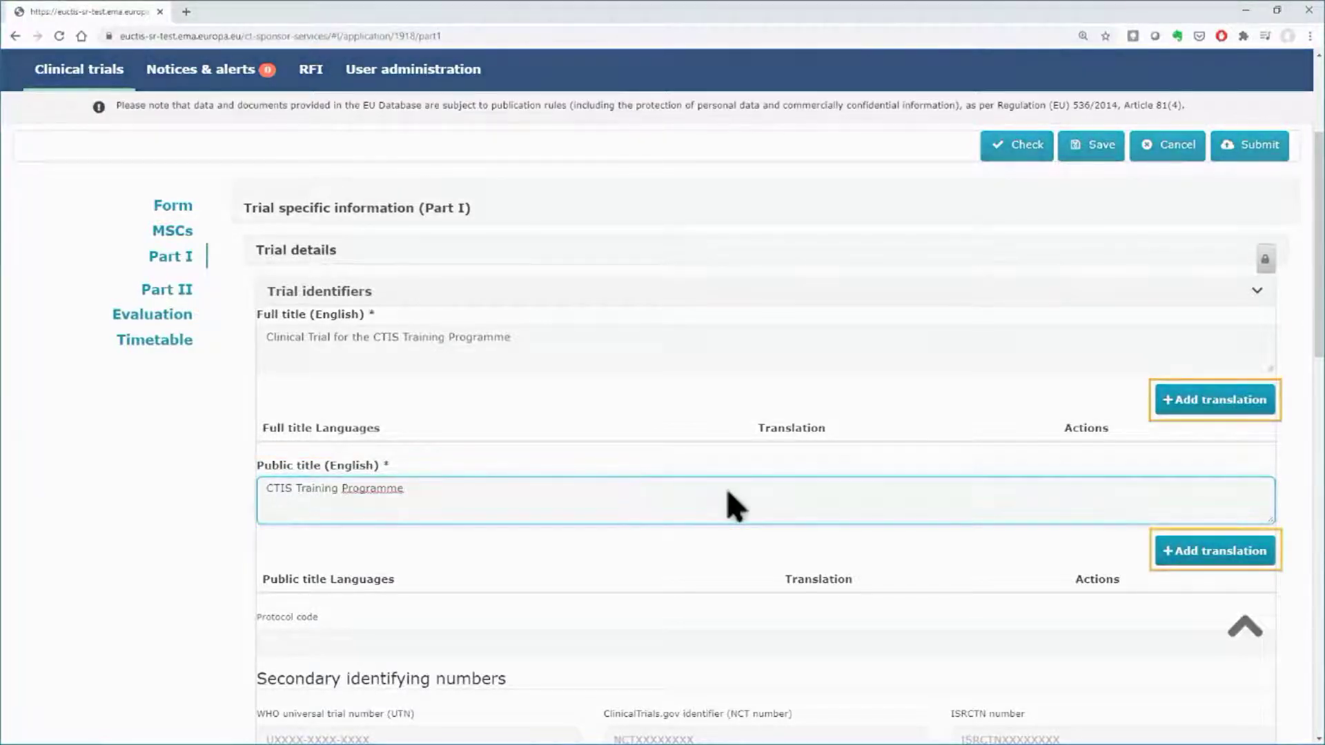
Add a German (DE) full-title translation reading 'Übersetzung'
left_click(1190, 402)
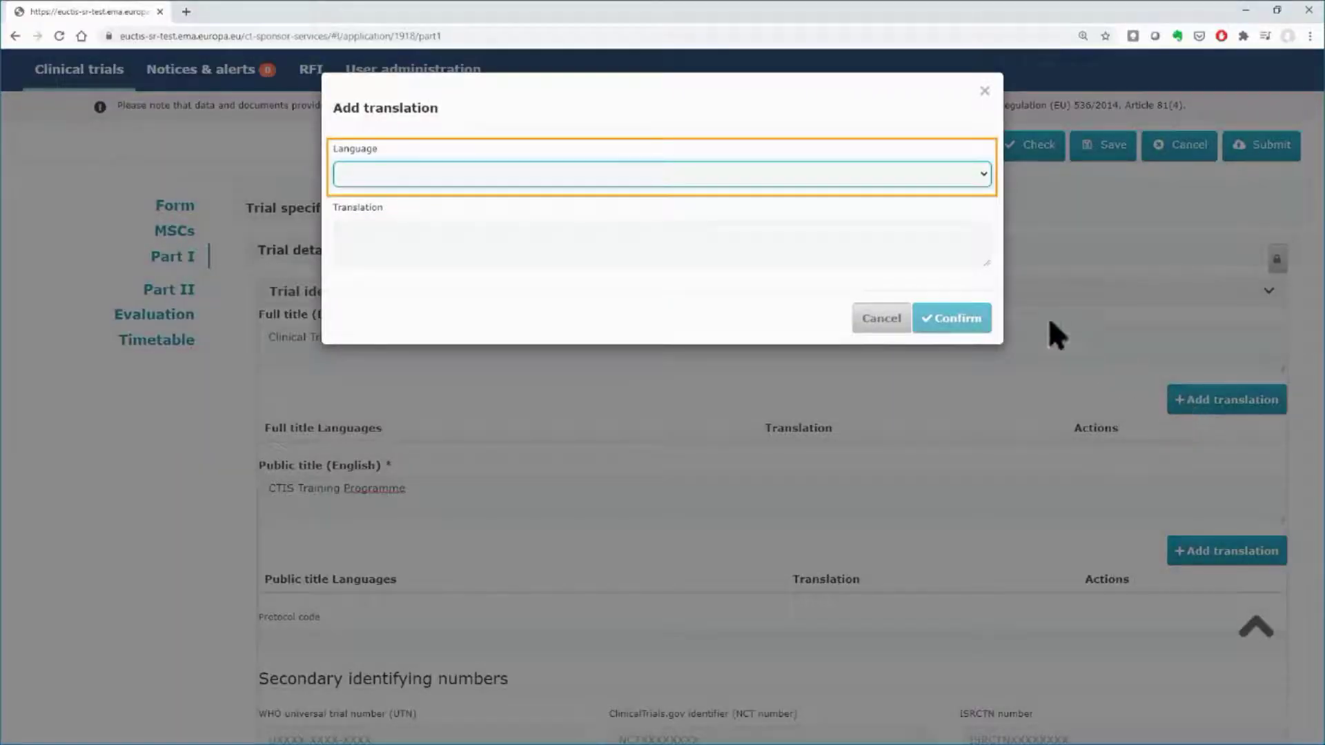
left_click(980, 181)
left_click(938, 242)
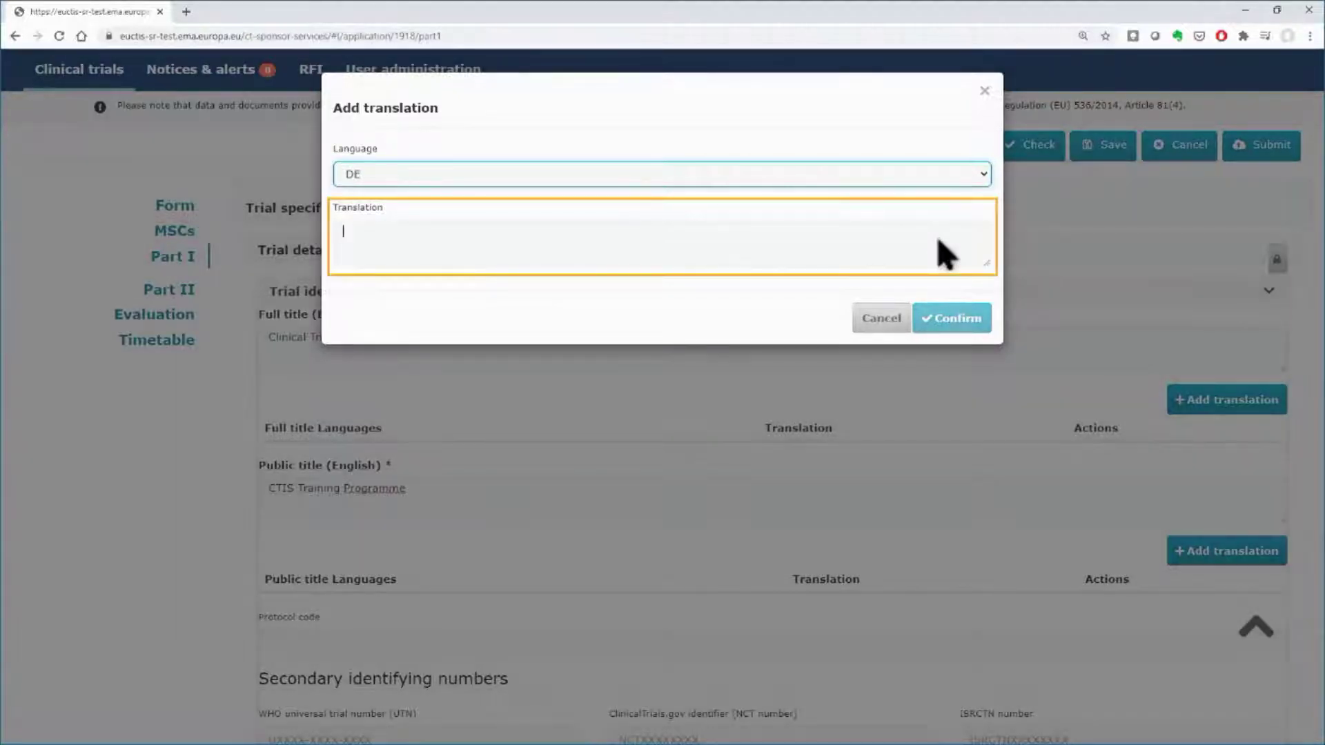
type("Übersetzung")
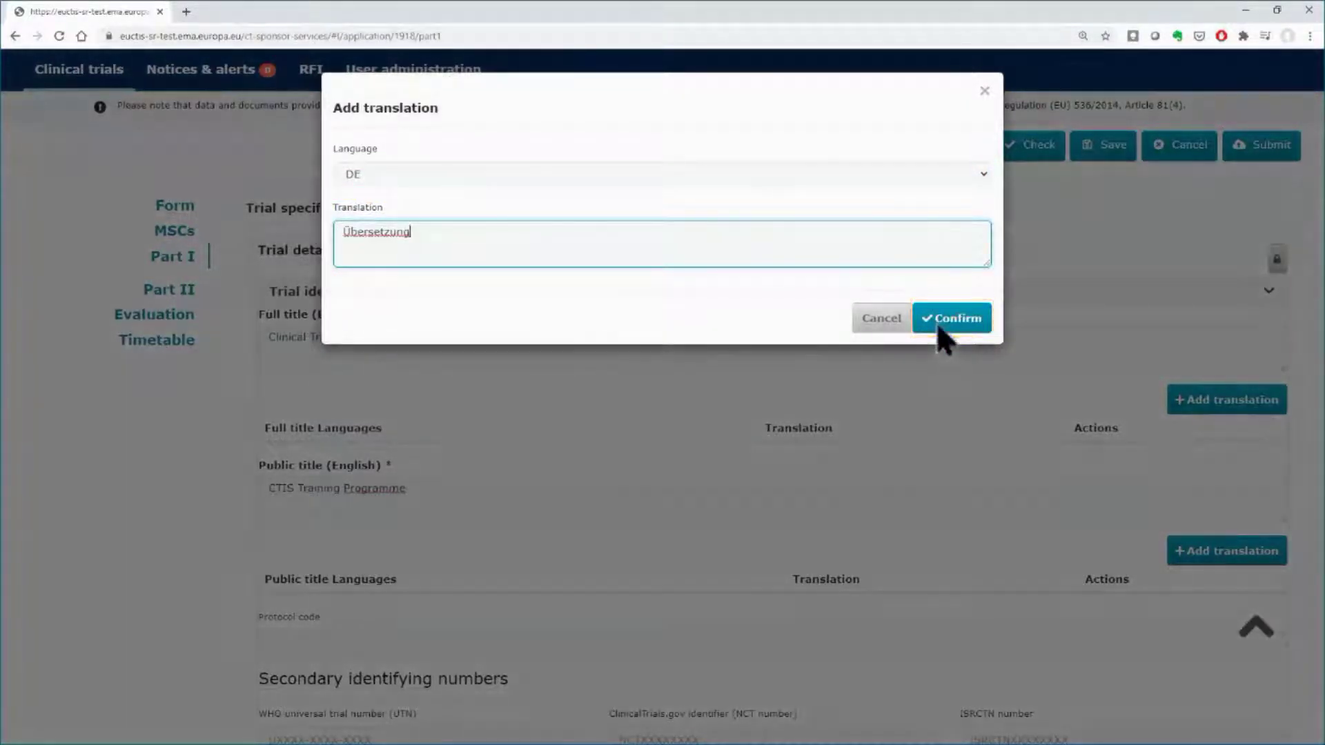
left_click(940, 321)
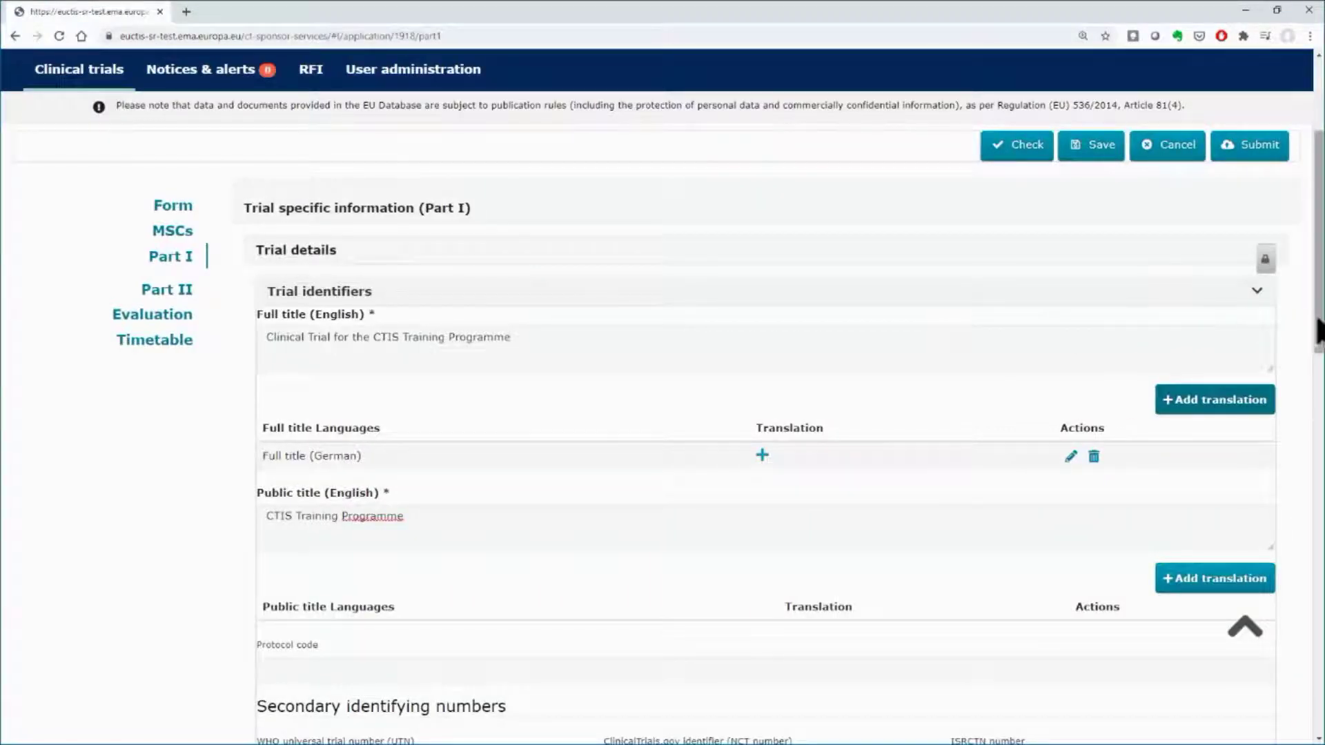
Expand Trial information and choose Human Pharmacology (Phase I)- First administration to humans as the phase
left_click_drag(1319, 338, 1319, 459)
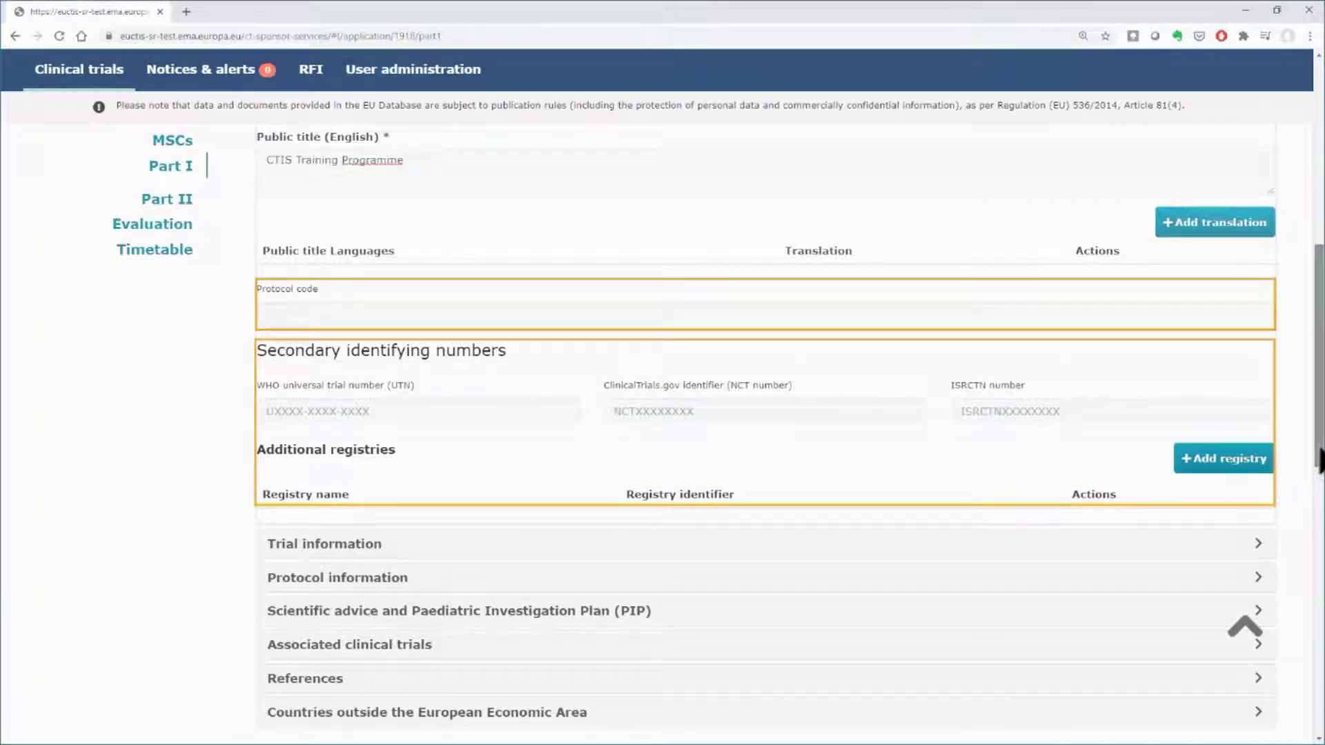
left_click_drag(1319, 459, 1320, 565)
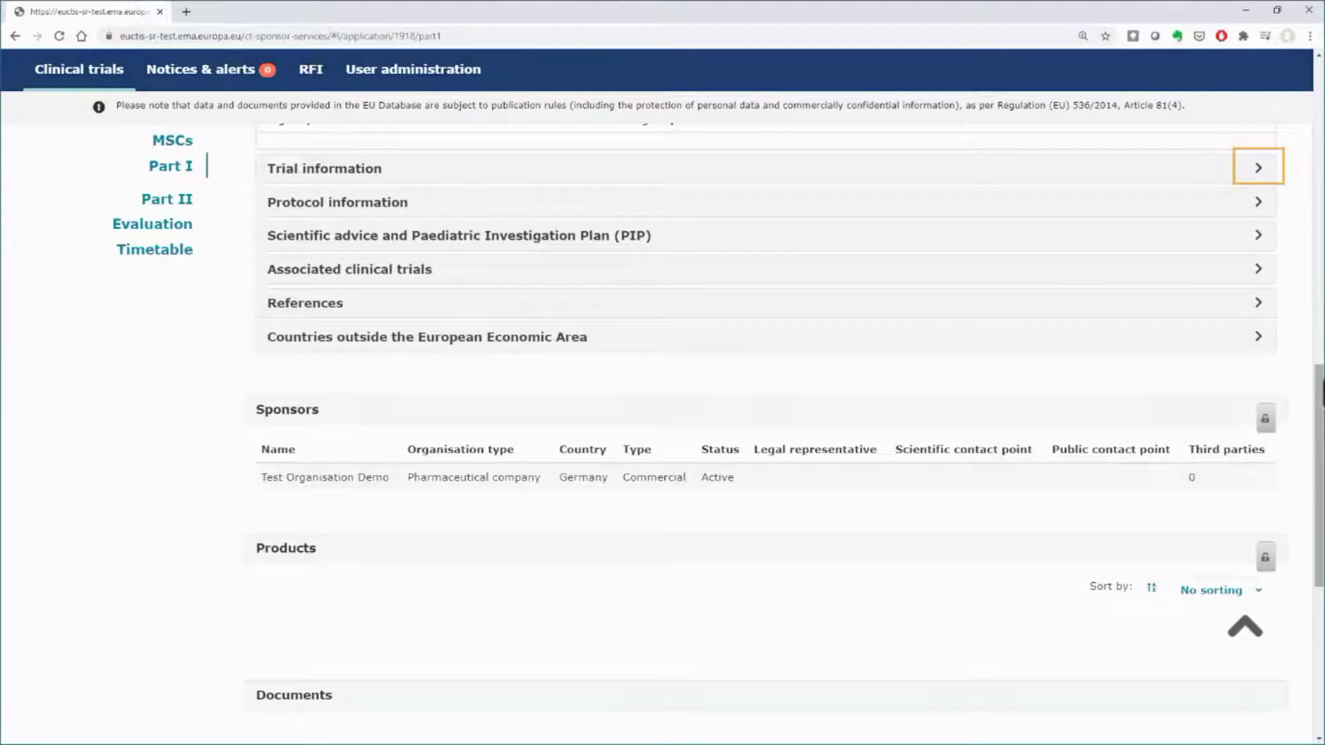
left_click(1261, 171)
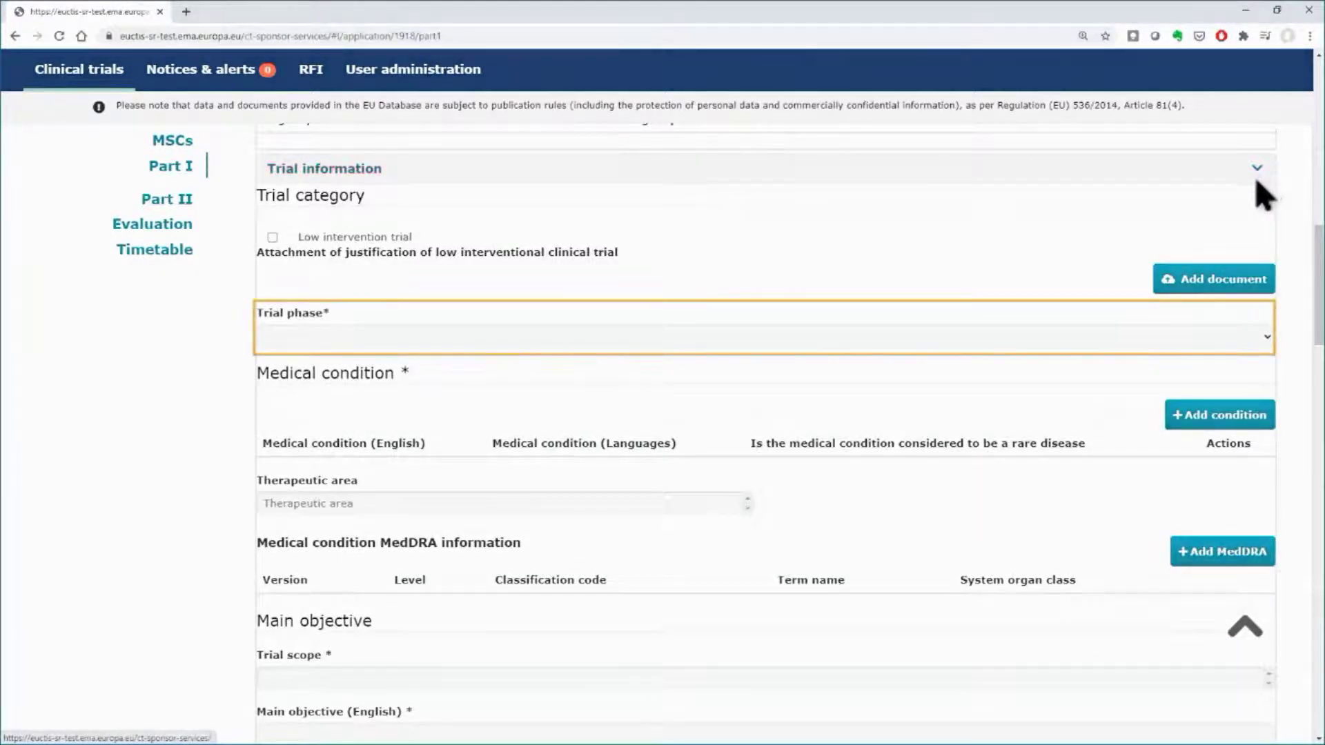
left_click(1083, 338)
left_click(1074, 371)
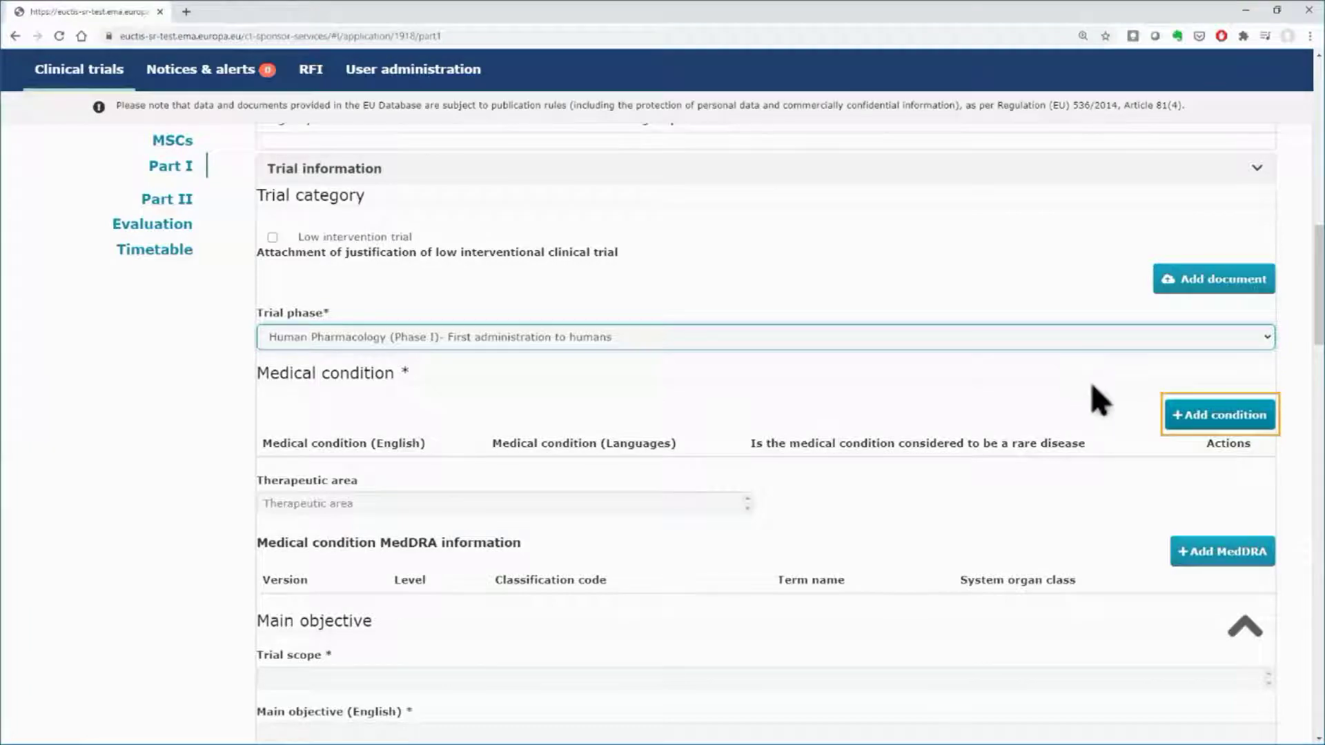
Add Apnoea as a medical condition, leaving the rare-disease option unchecked
left_click(1219, 422)
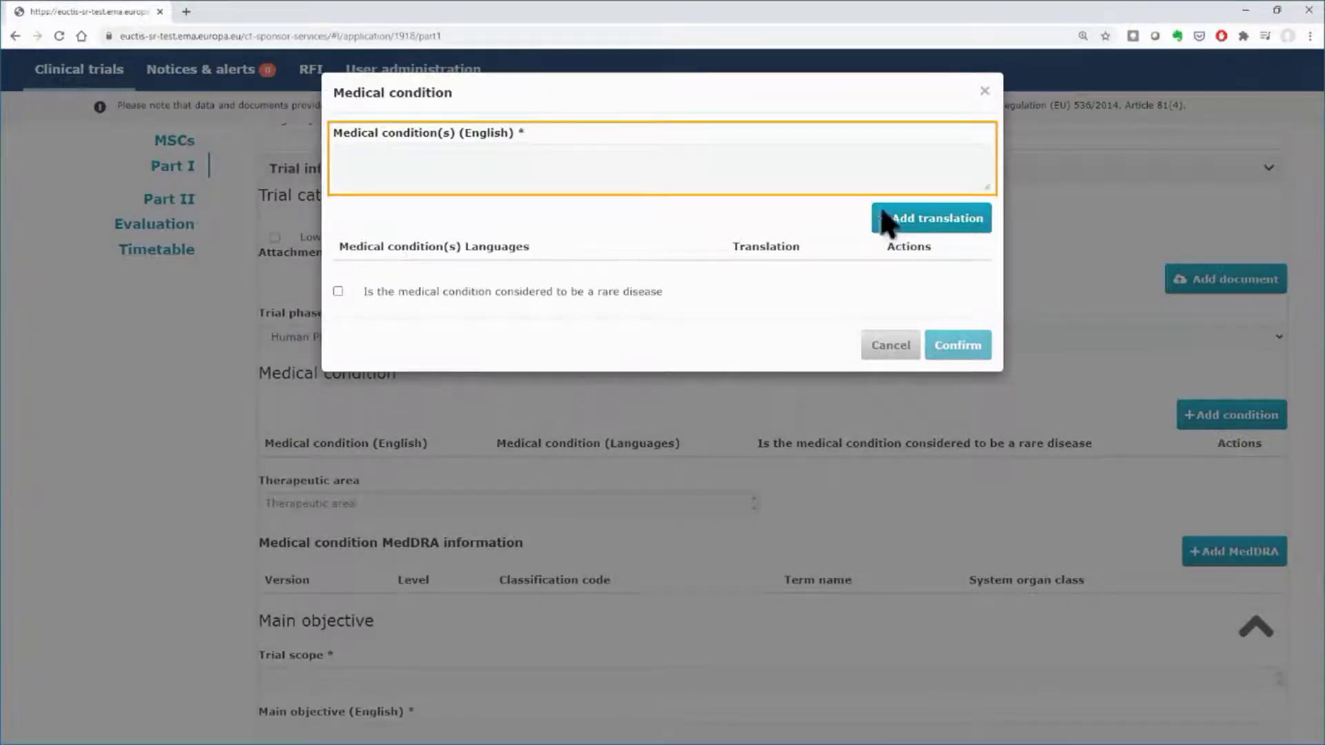
left_click(871, 172)
type("Apnoea")
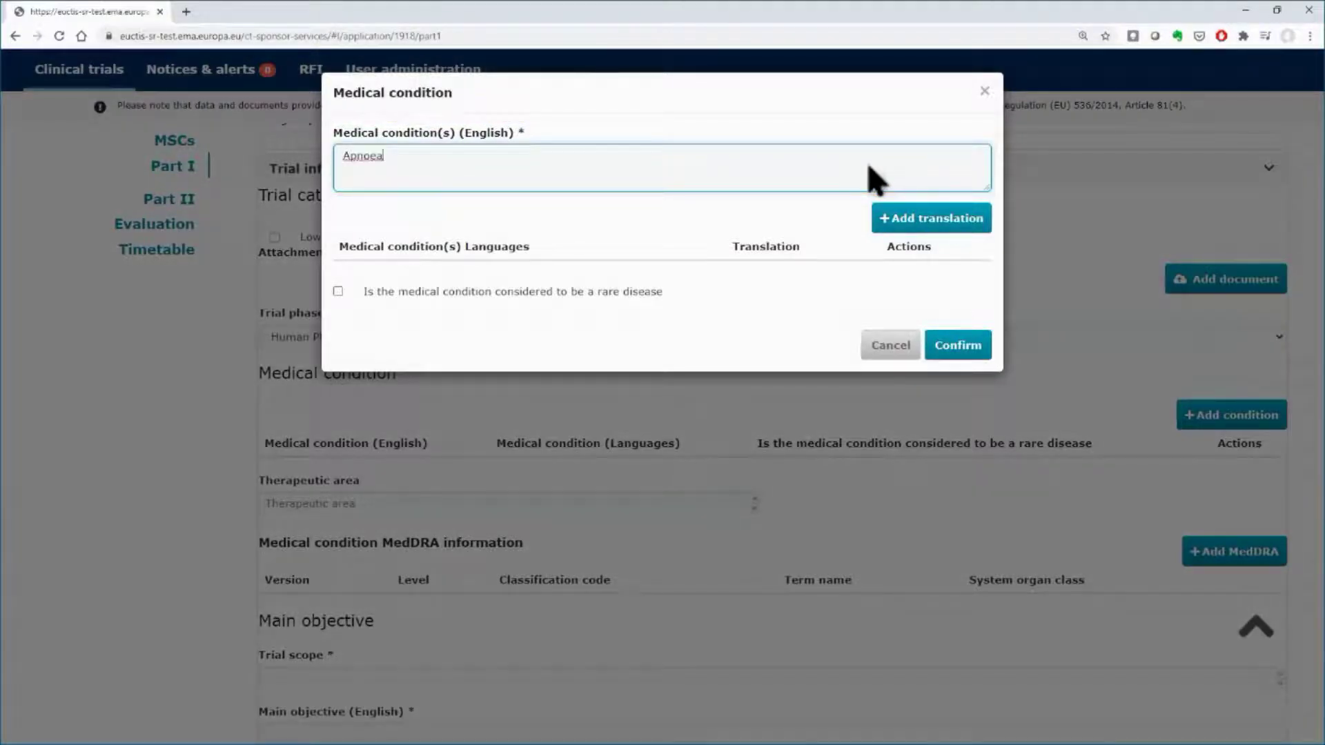
key("Tab")
key("shift+Tab")
key("Tab")
key("Tab")
key("Tab")
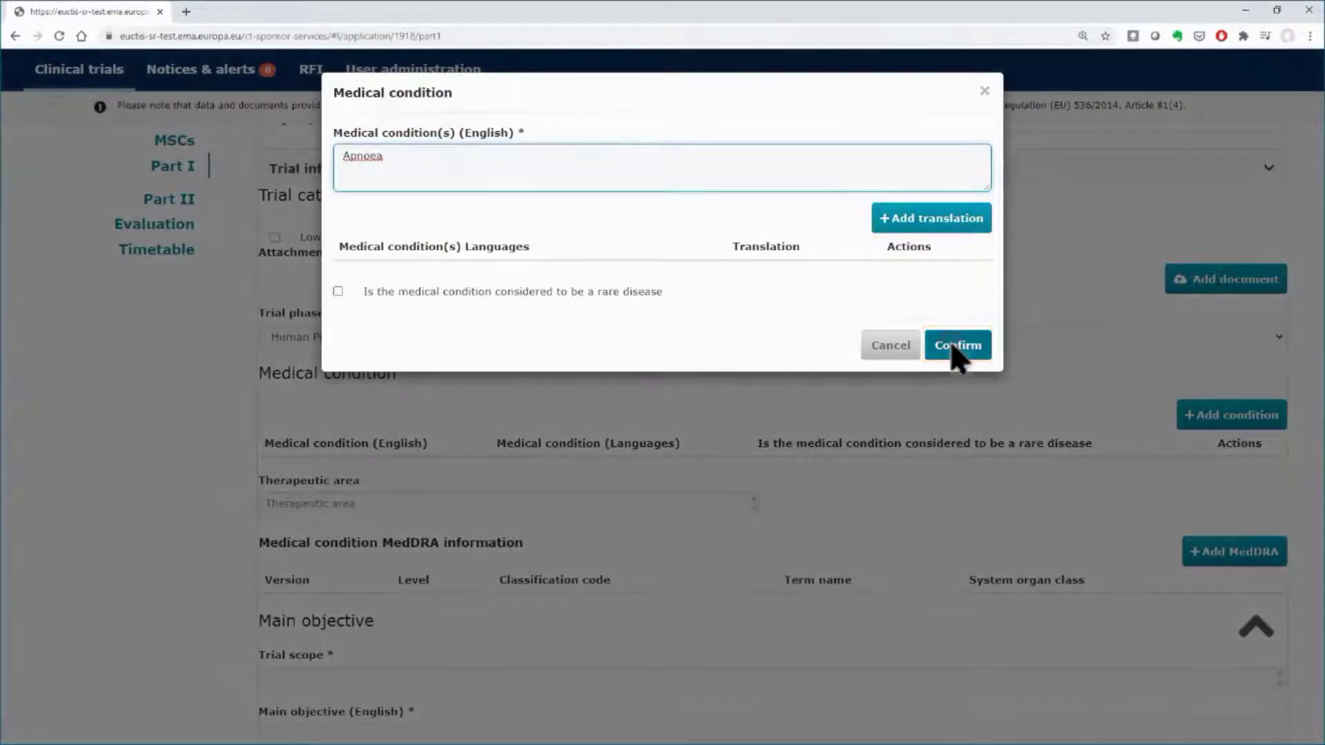
left_click(956, 345)
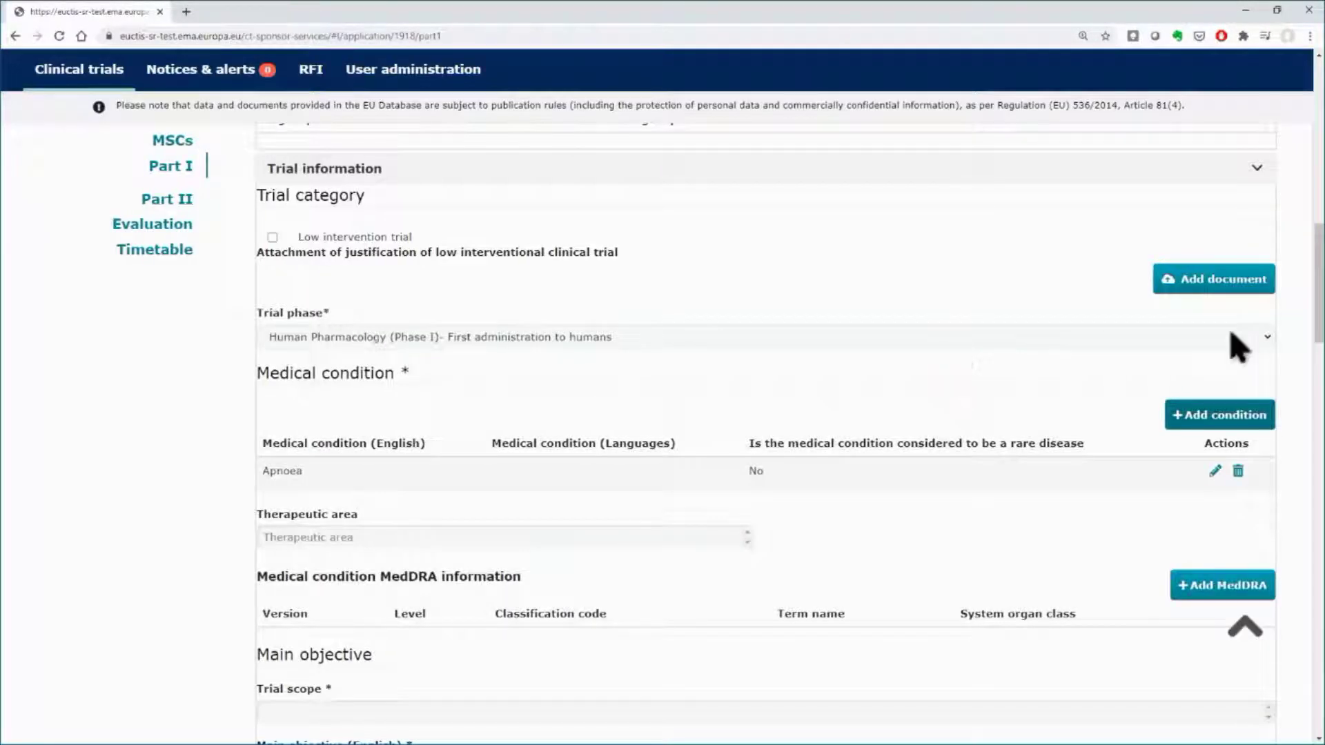
Set the therapeutic area to Respiratory Tract Diseases [C08]
left_click_drag(1319, 334, 1320, 403)
key("Tab")
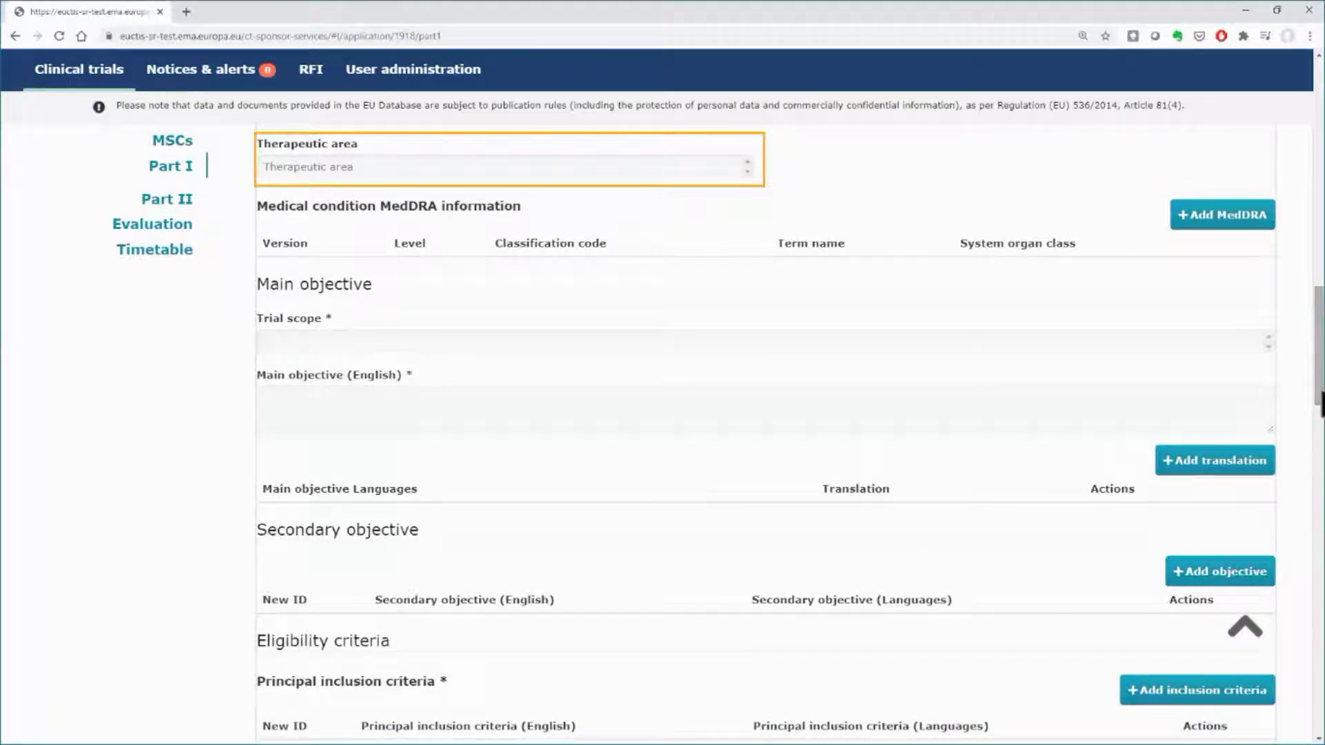
left_click(697, 175)
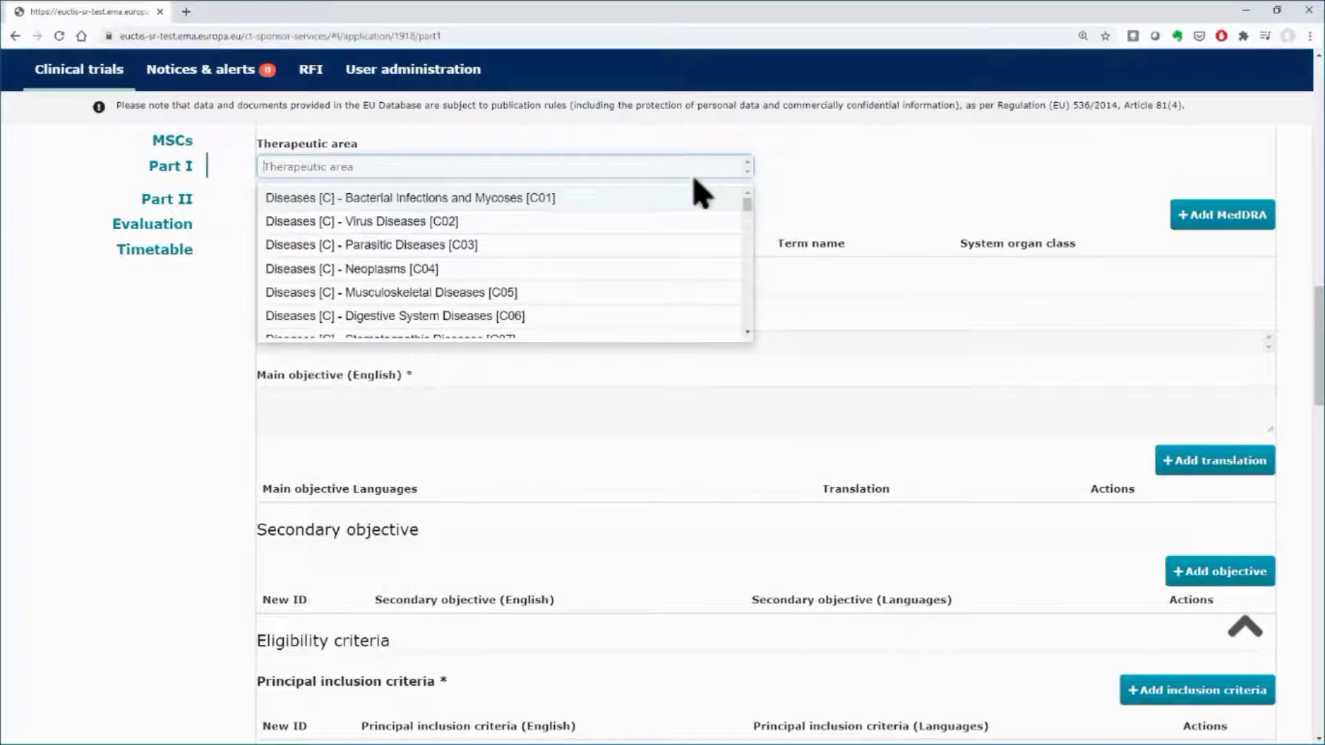
left_click(703, 204)
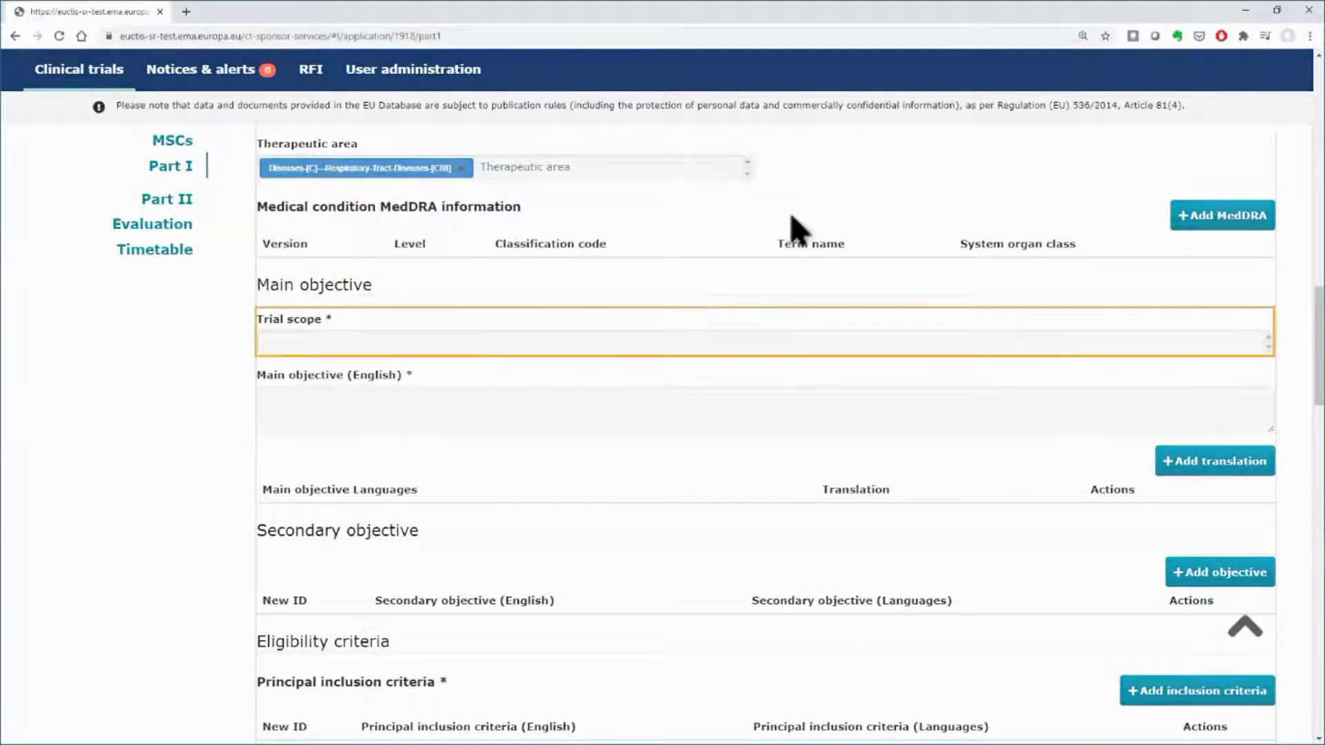
Select Safety, Efficacy and Therapy as the trial scope
left_click(718, 343)
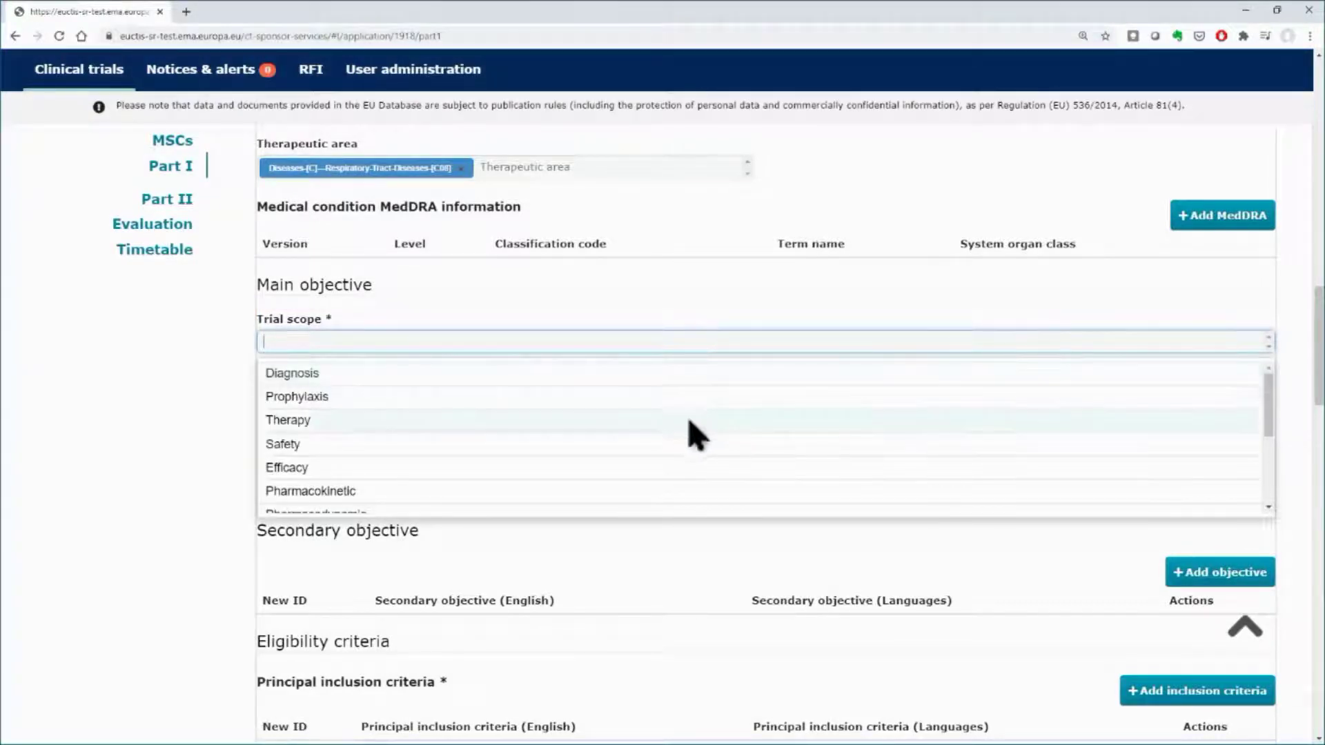
left_click(670, 445)
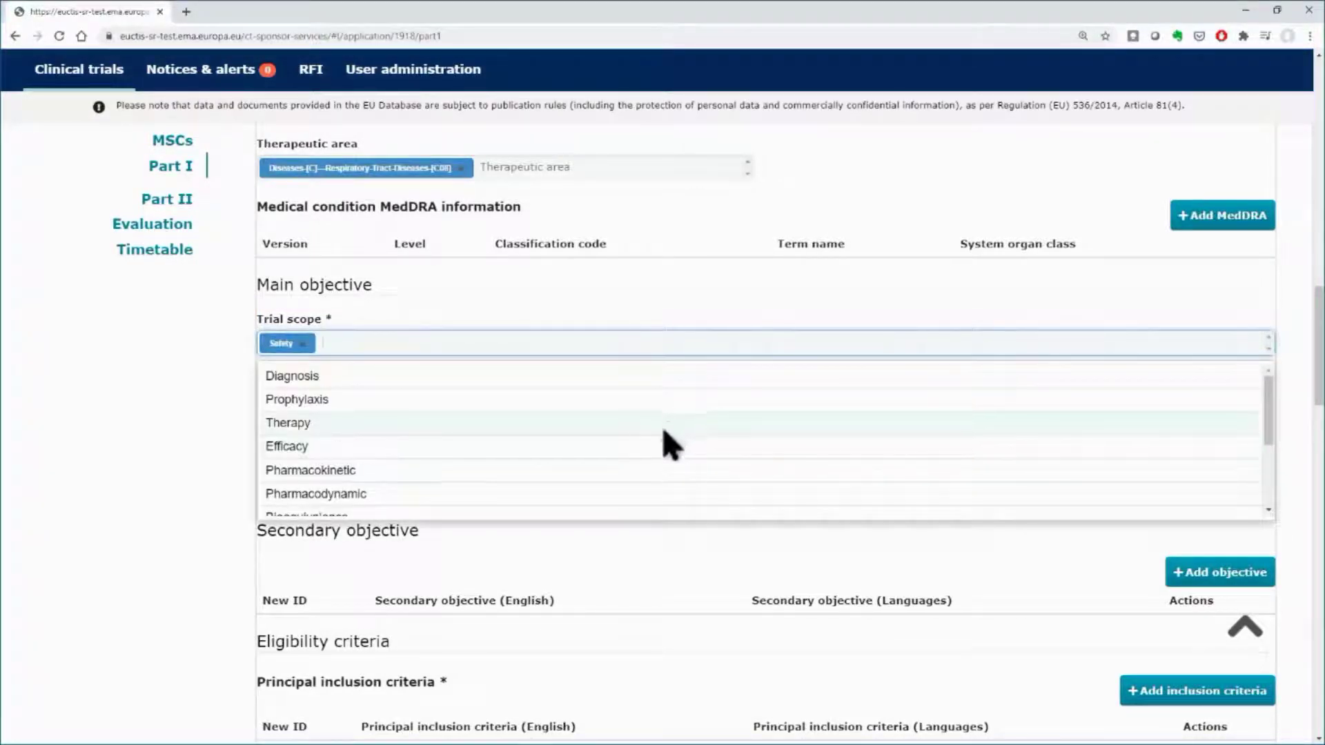
left_click(662, 445)
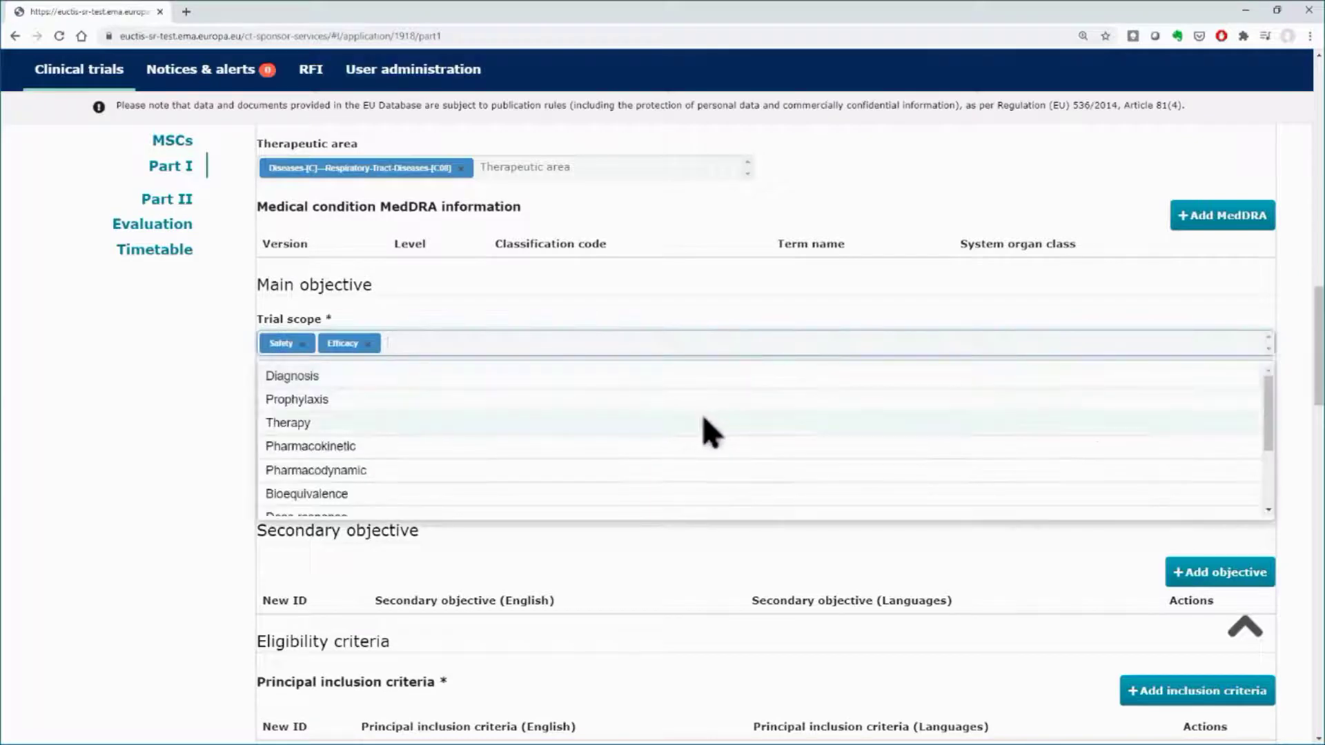
left_click(703, 421)
left_click(748, 347)
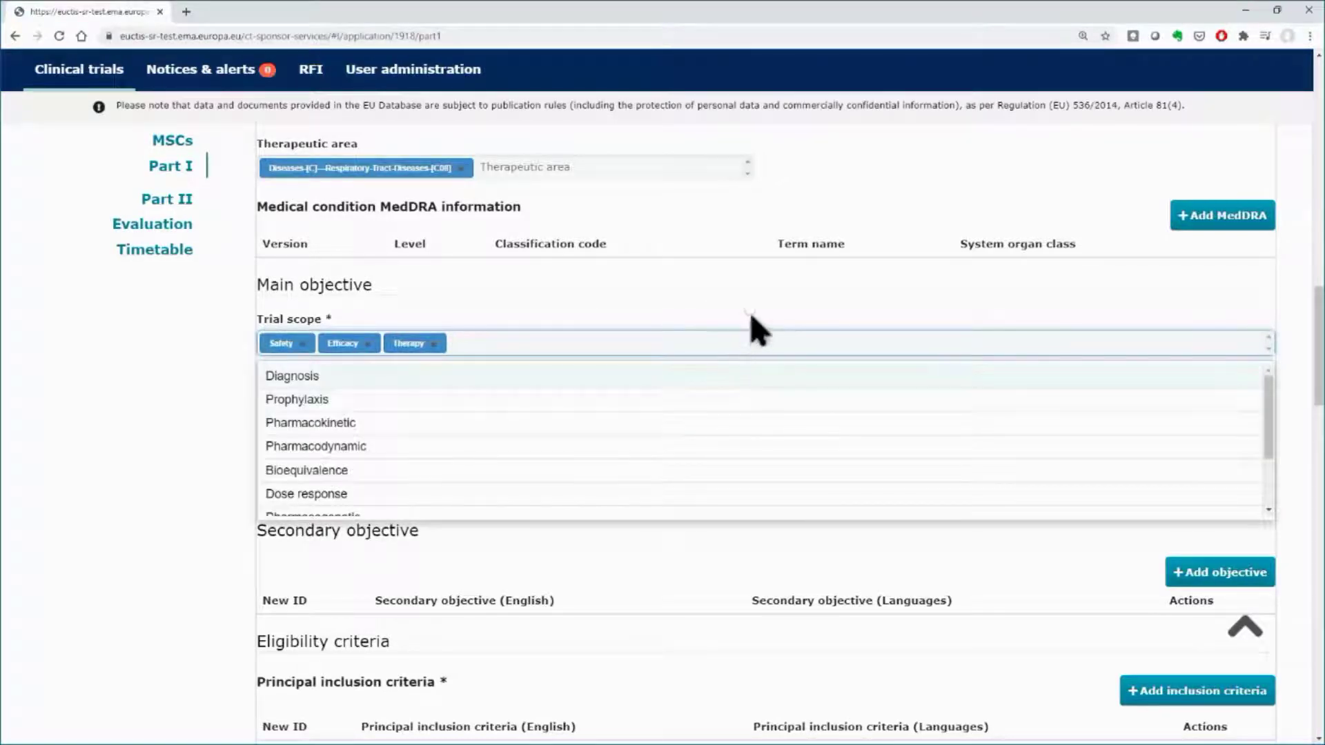
left_click(751, 318)
Fill the English main objective with 'Main objective'
key("Tab")
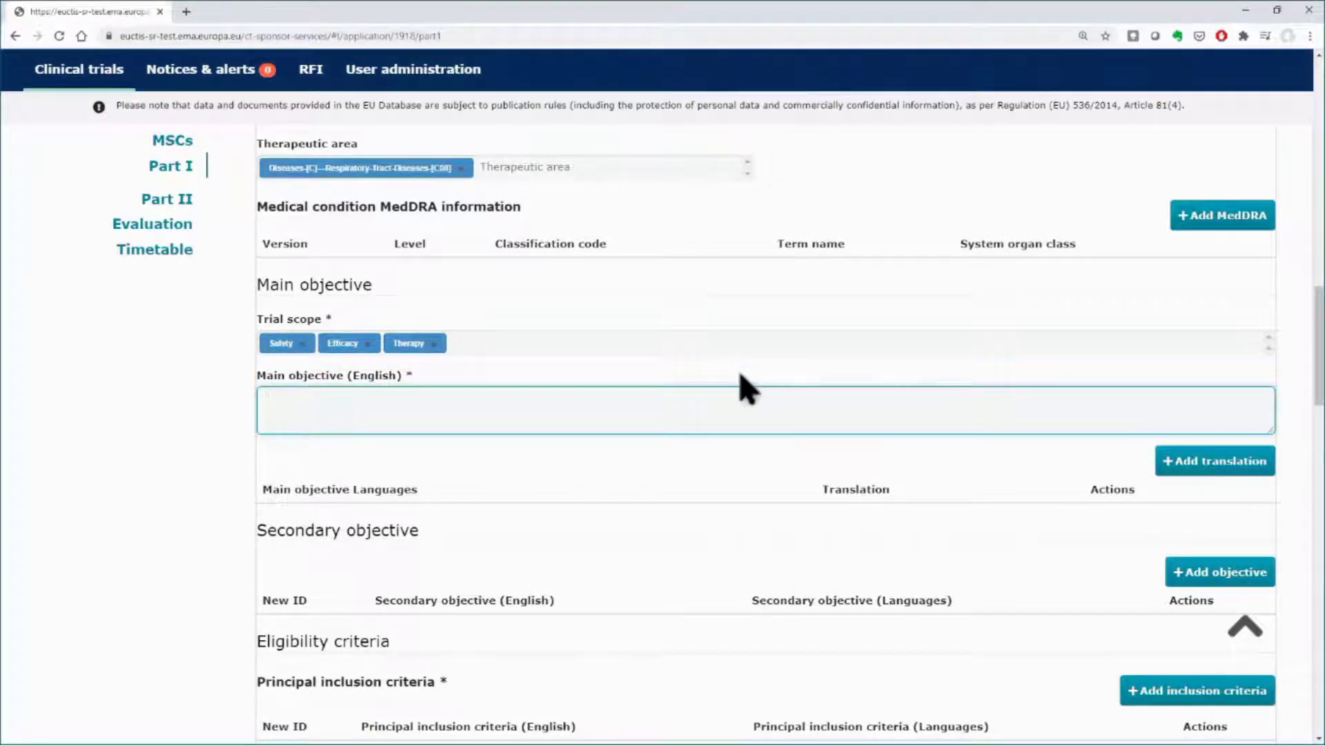
type("Main objective")
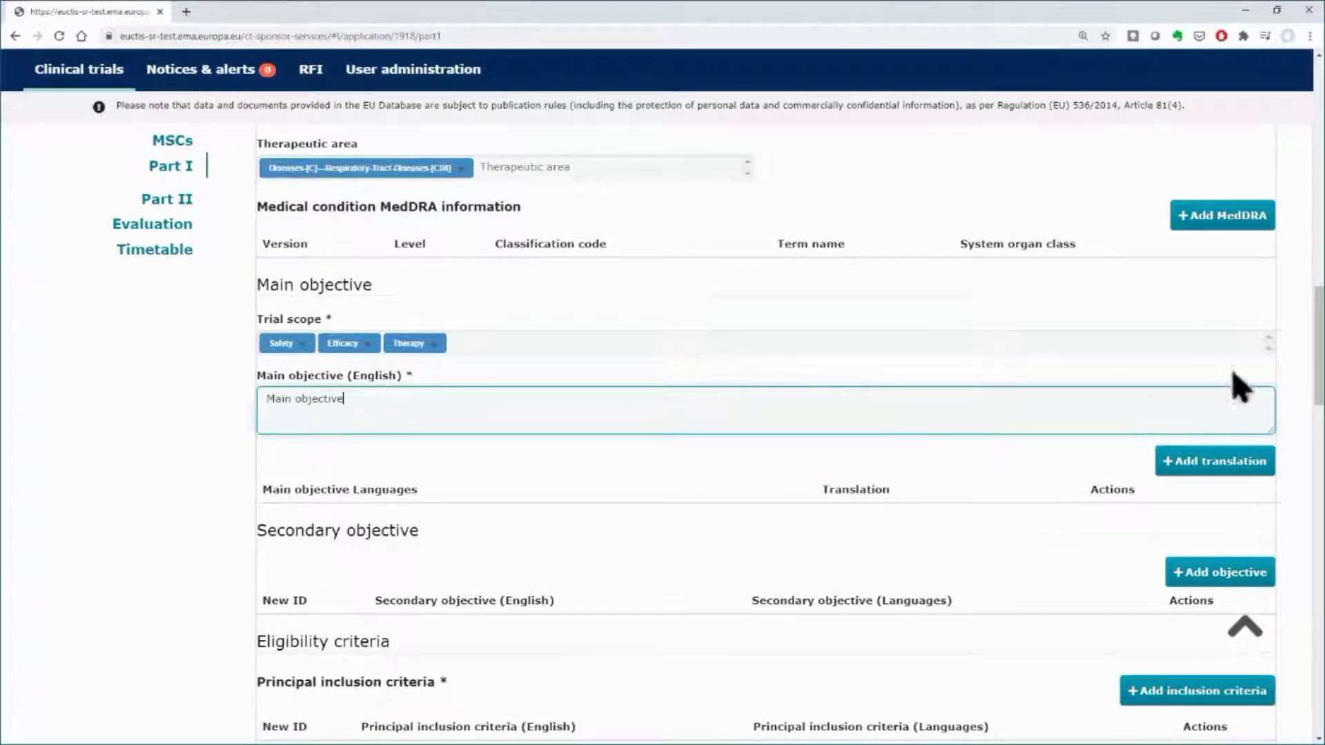
left_click_drag(1319, 395, 1316, 464)
Add a principal inclusion criterion reading 'Inclusion criterion'
key("Tab")
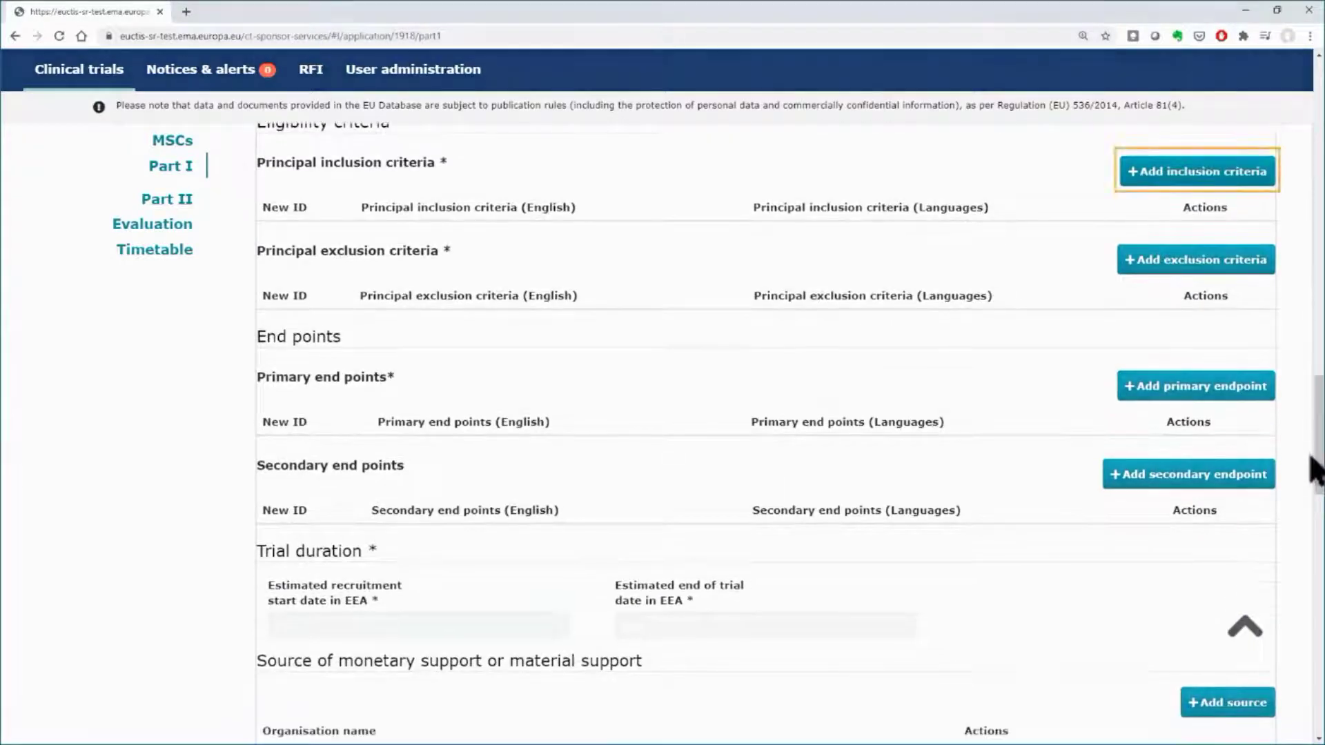
left_click(1188, 175)
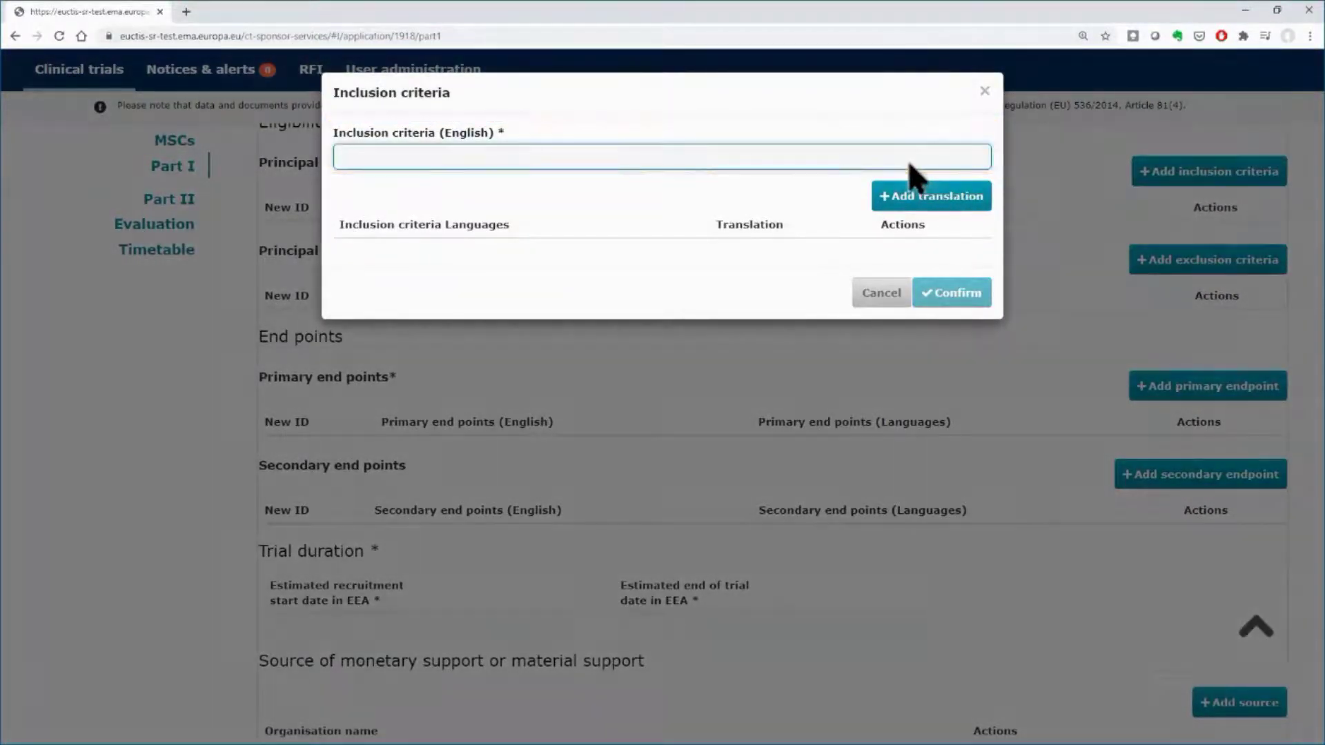
type("Inclusion criterion")
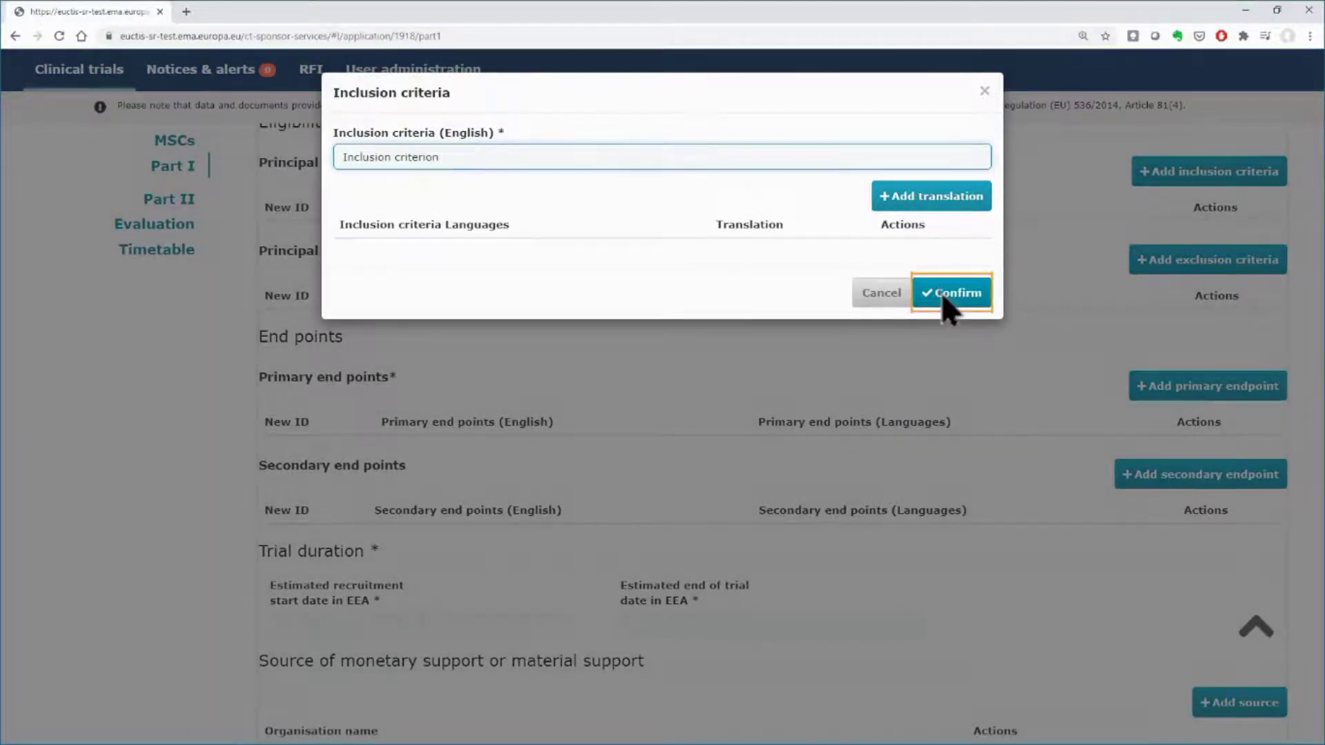
left_click(946, 299)
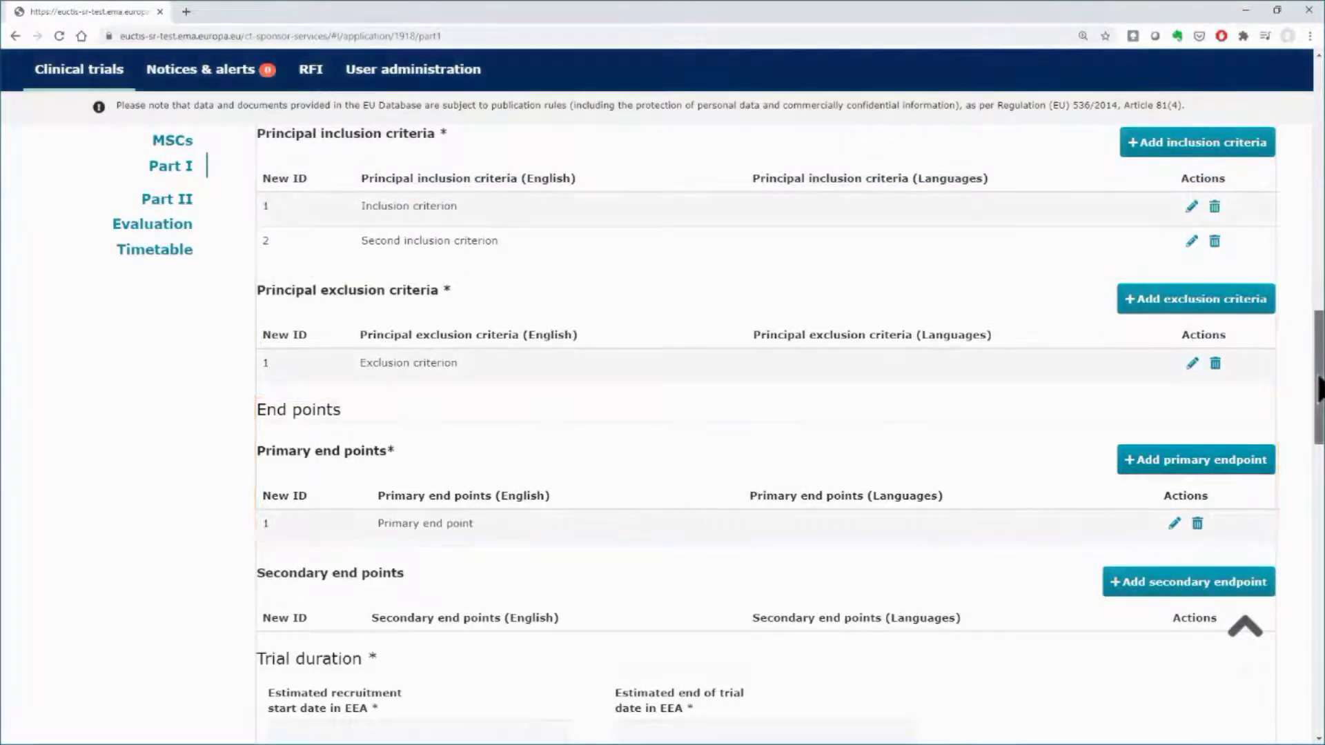
Set recruitment start 01/02/2021, trial end 31/07/2021 and age range 18-64 years
left_click_drag(1318, 380, 1315, 531)
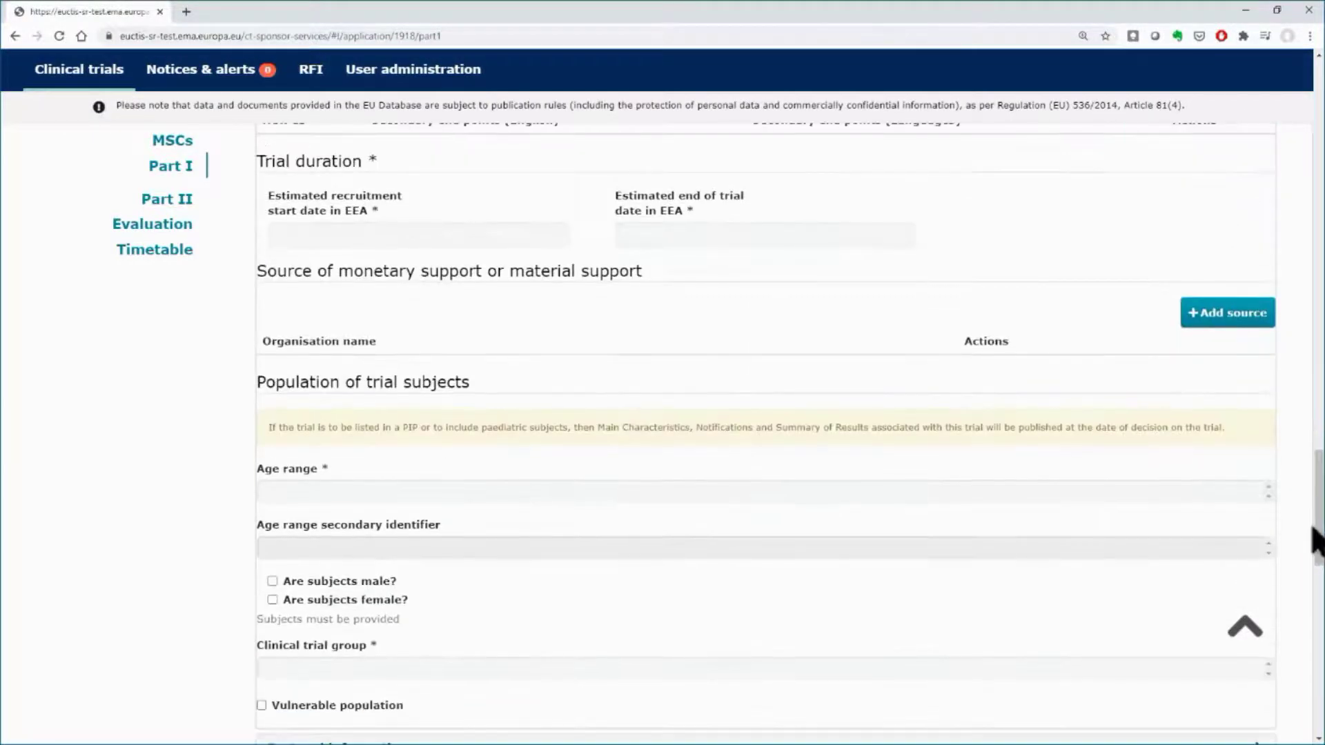
left_click(528, 241)
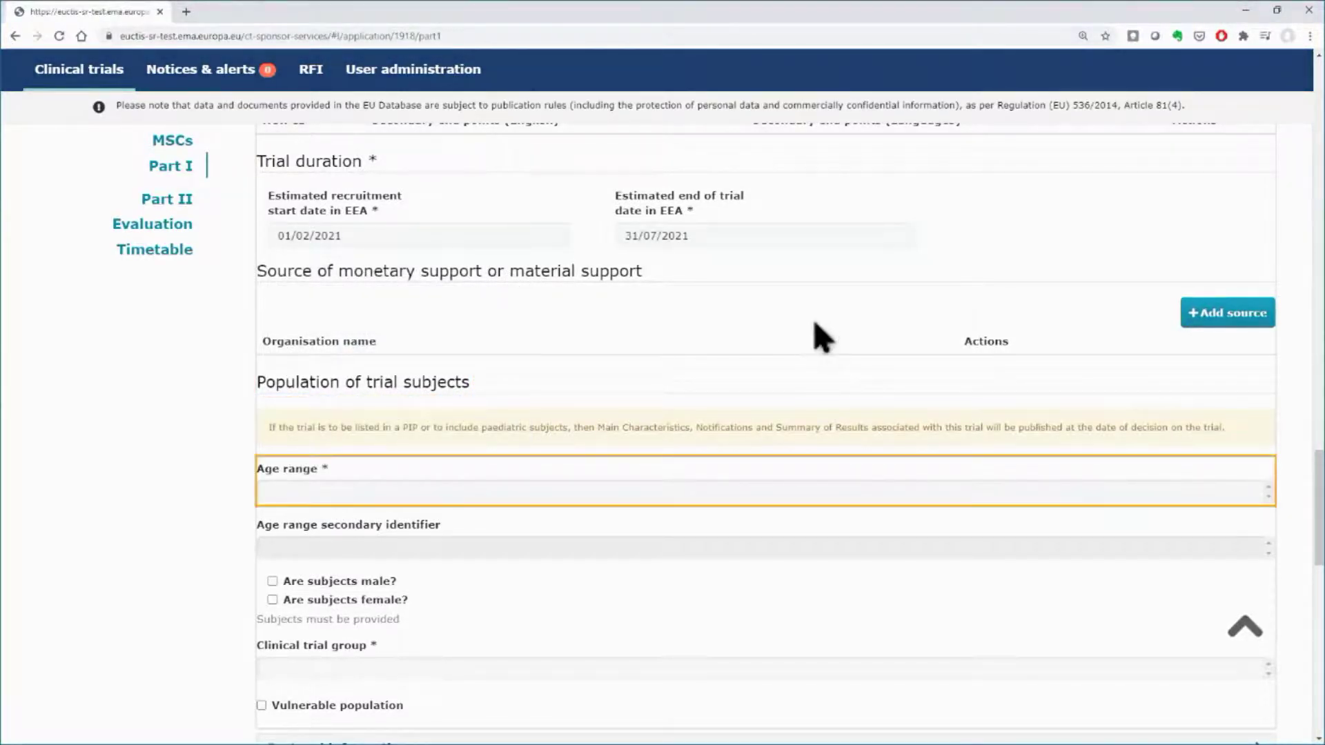
left_click(692, 493)
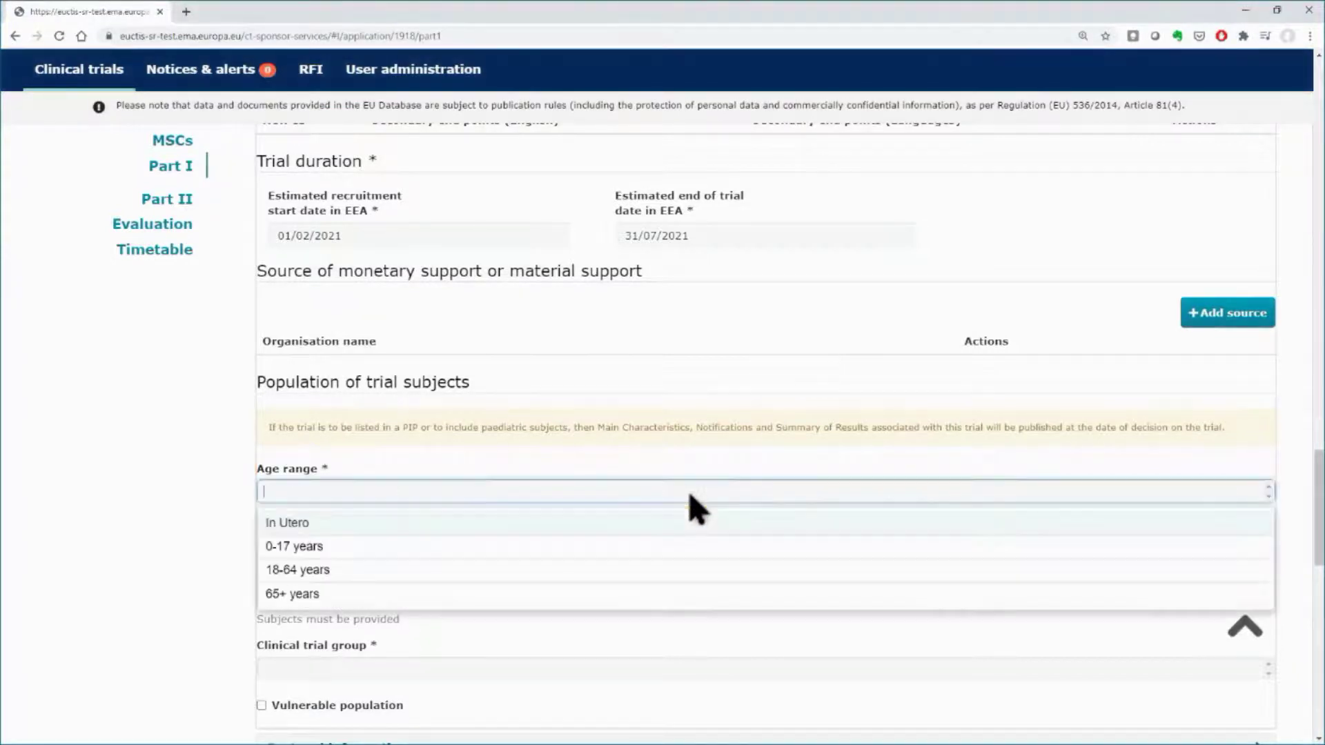
left_click(652, 571)
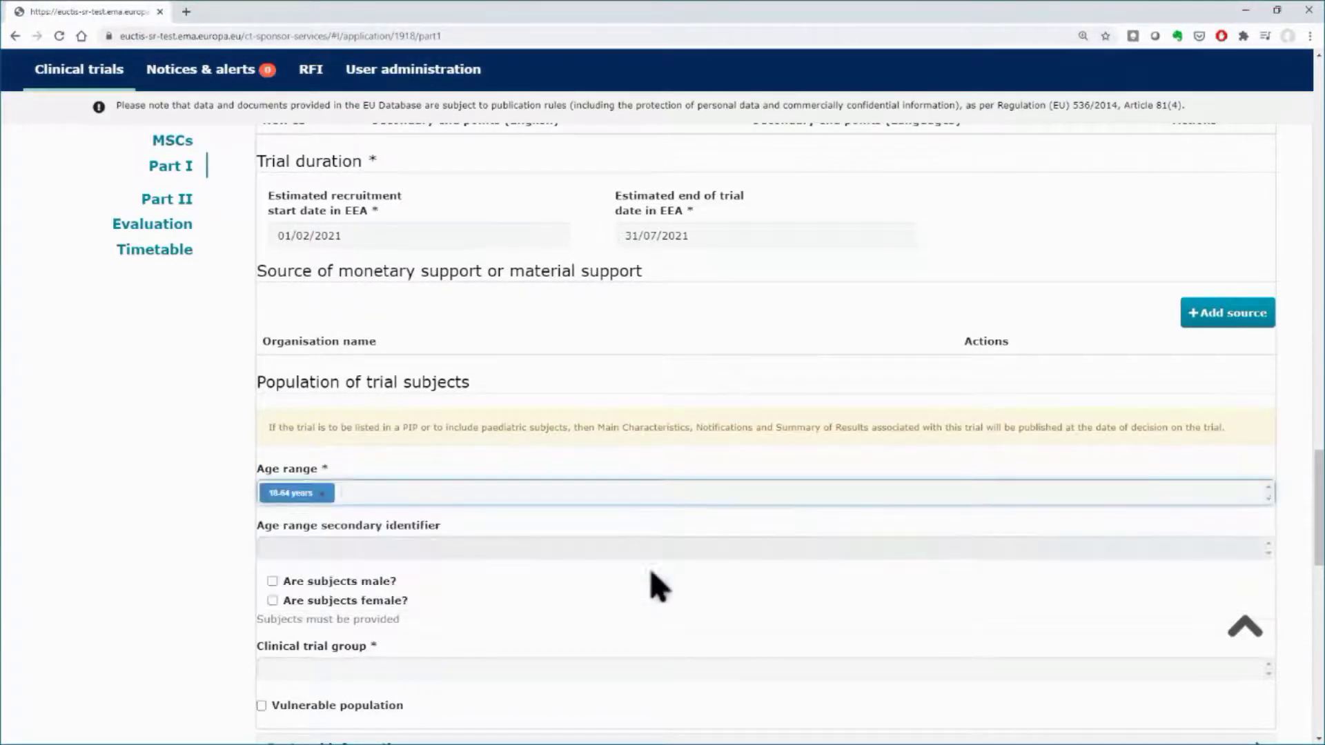
Mark subjects as male and female, with Healthy volunteers and Patients as trial groups
left_click_drag(1311, 518, 1300, 561)
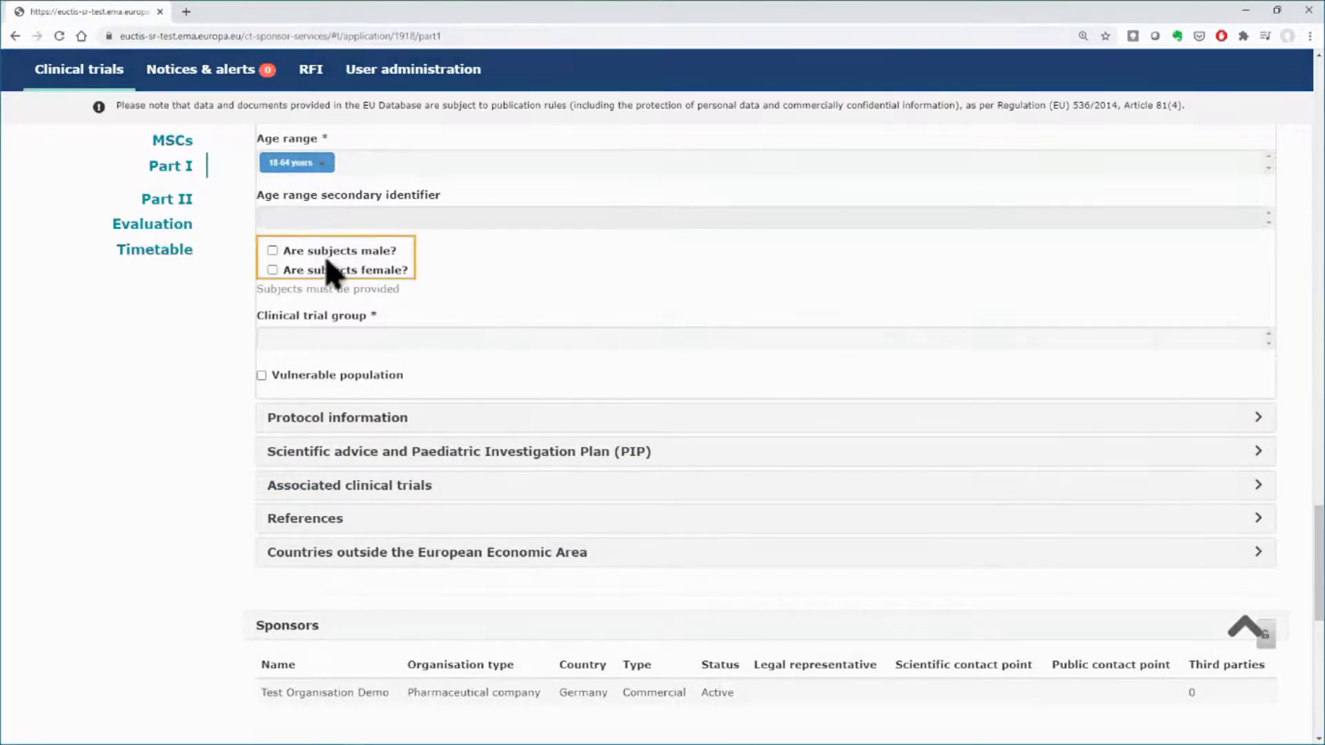
left_click(275, 251)
left_click(274, 270)
left_click(336, 340)
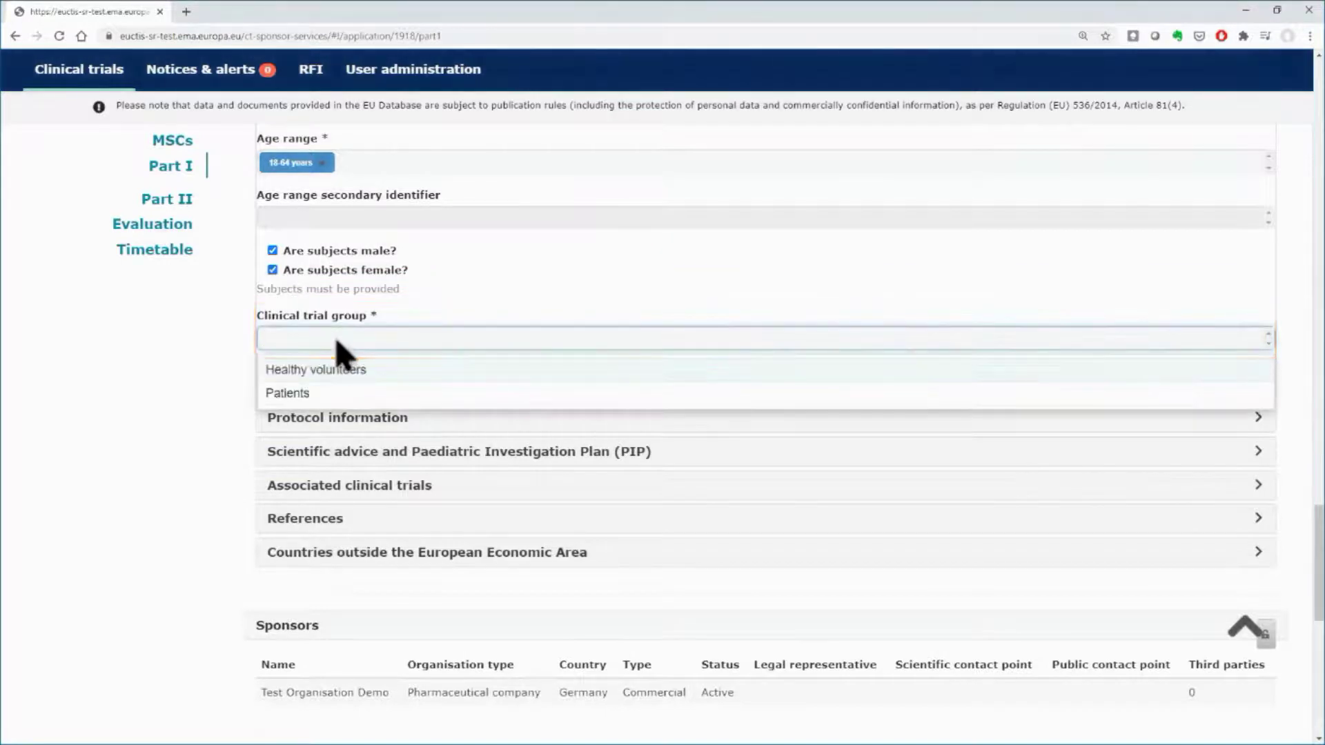
left_click(340, 375)
left_click(339, 377)
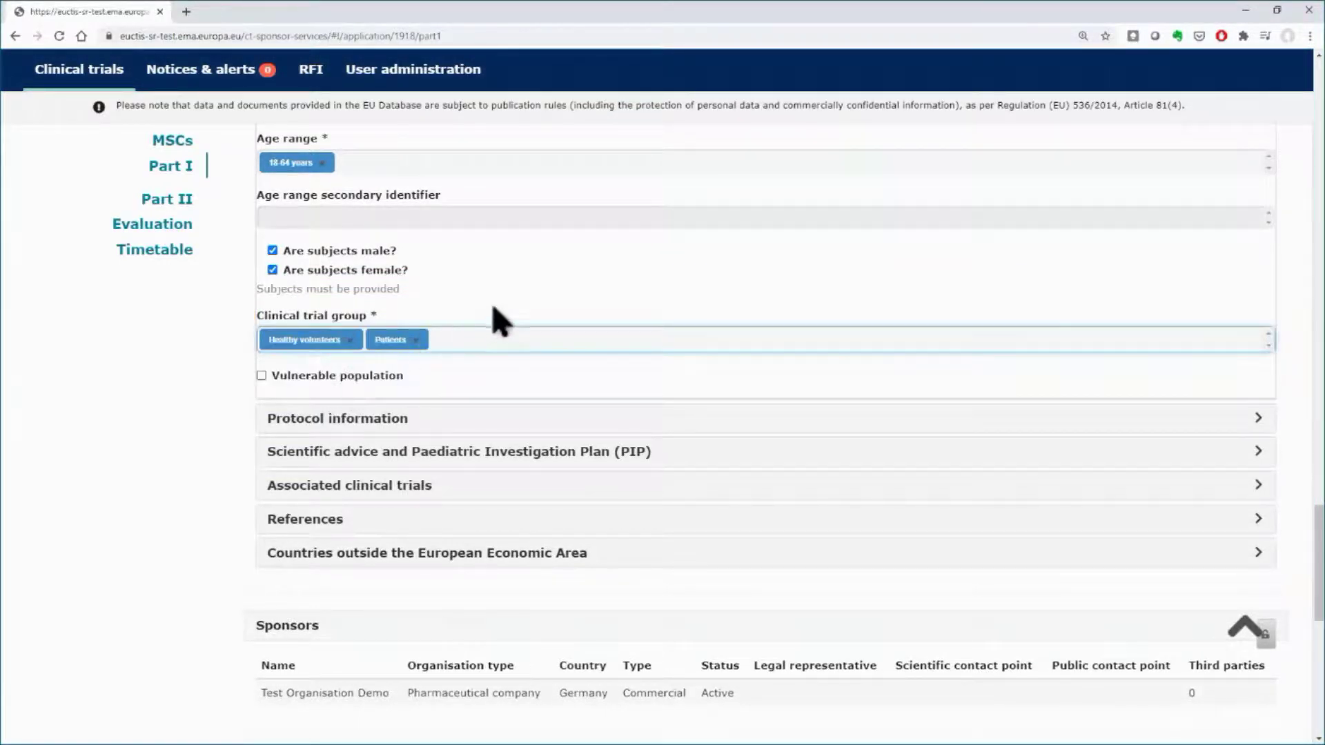
Expand Protocol information and attach 0_Part1_CT_Protocol.docx as the protocol document
left_click_drag(1319, 521, 1320, 569)
key("Tab")
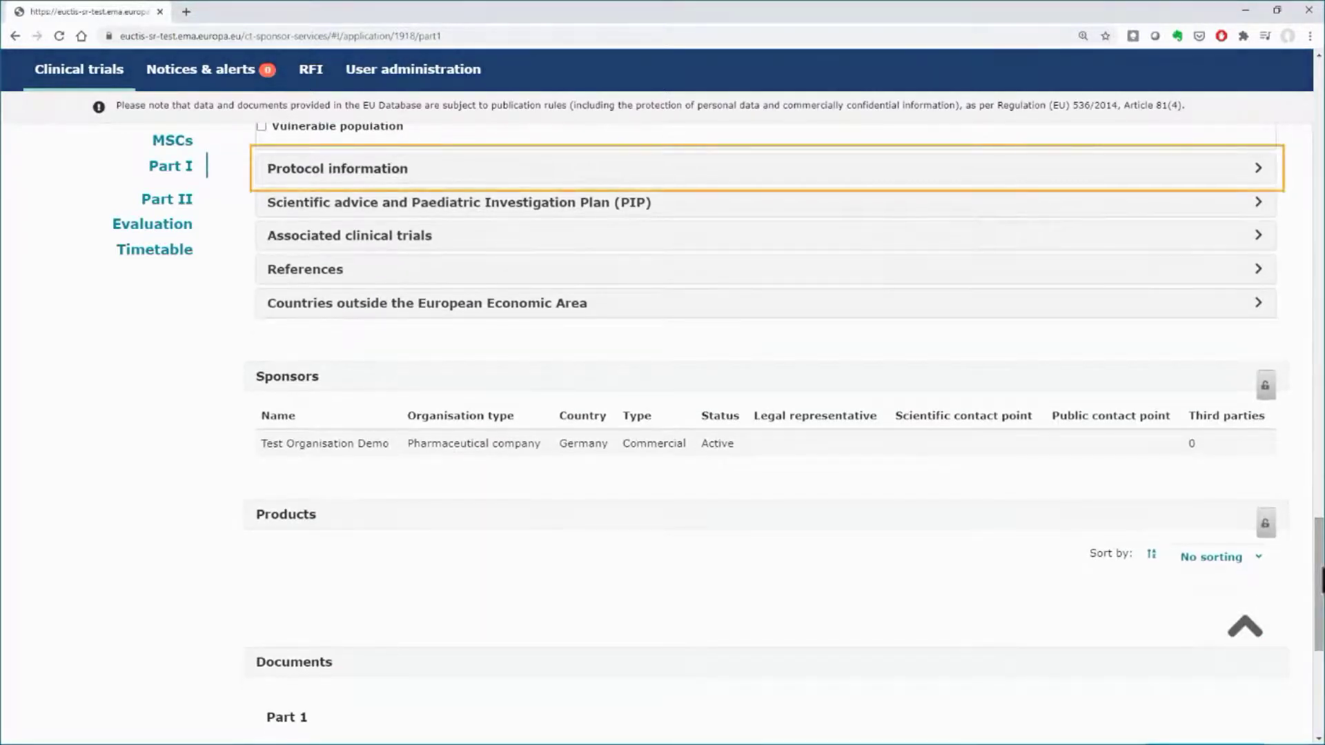
left_click(1256, 177)
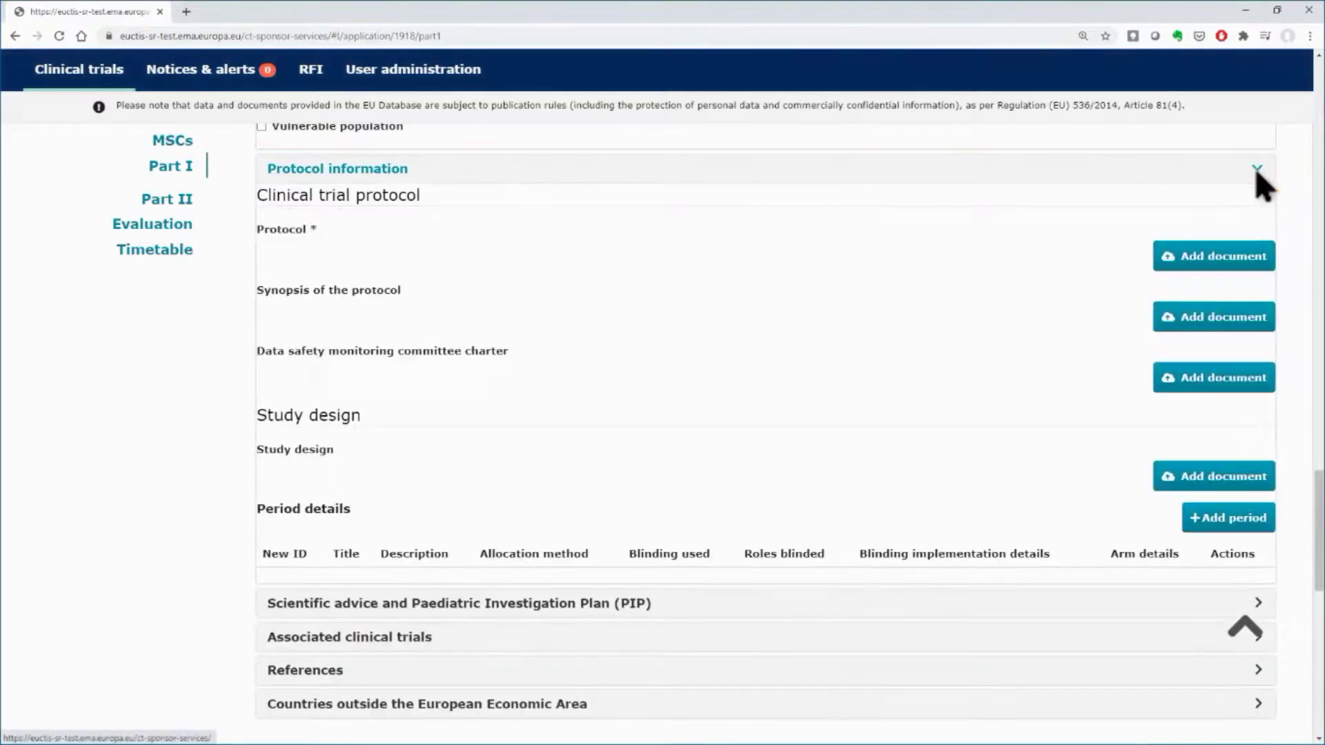
key("Tab")
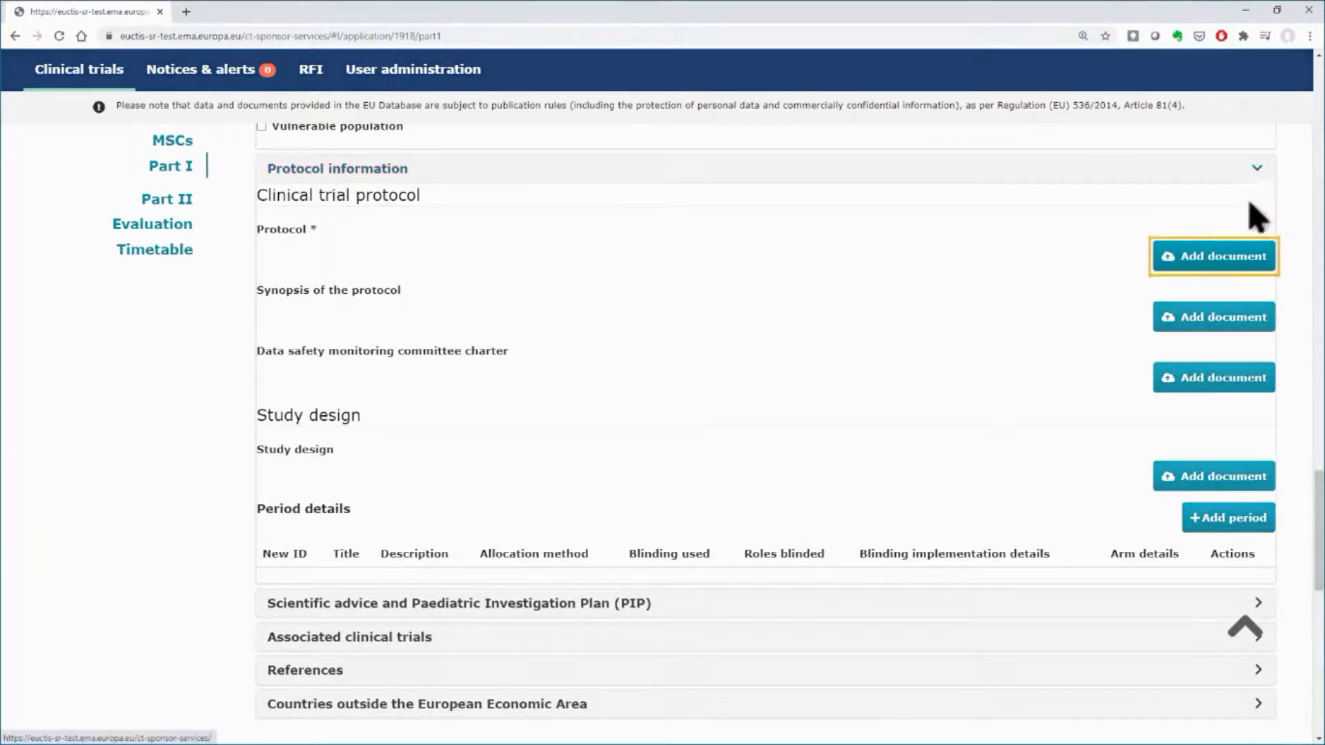
left_click(1228, 255)
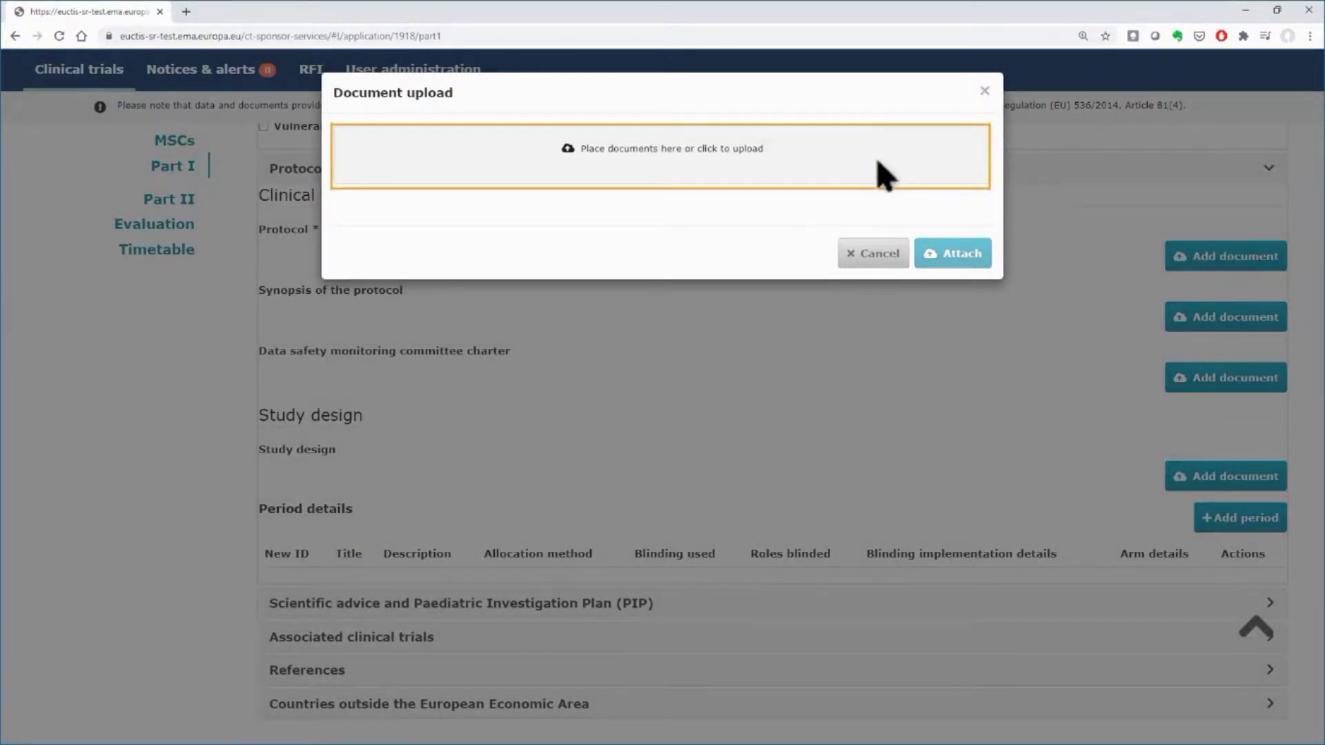
left_click_drag(885, 176, 876, 171)
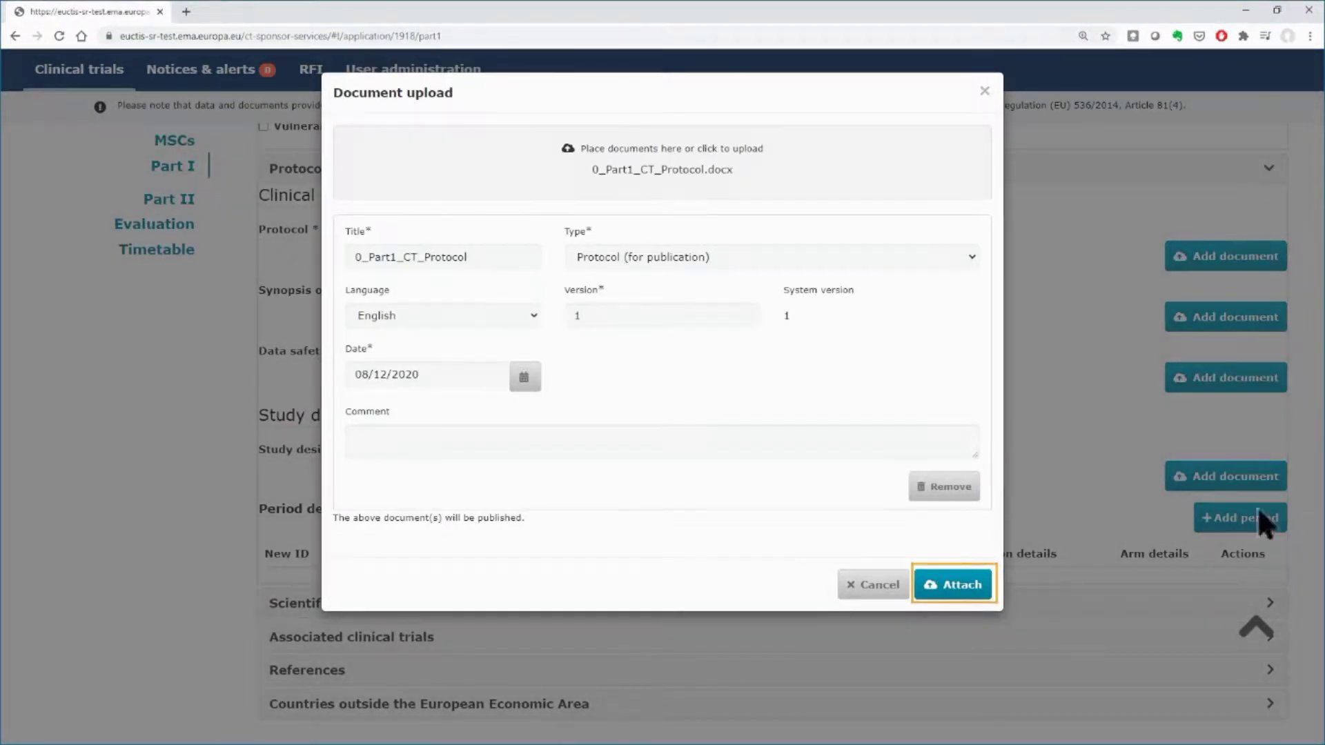
left_click(965, 588)
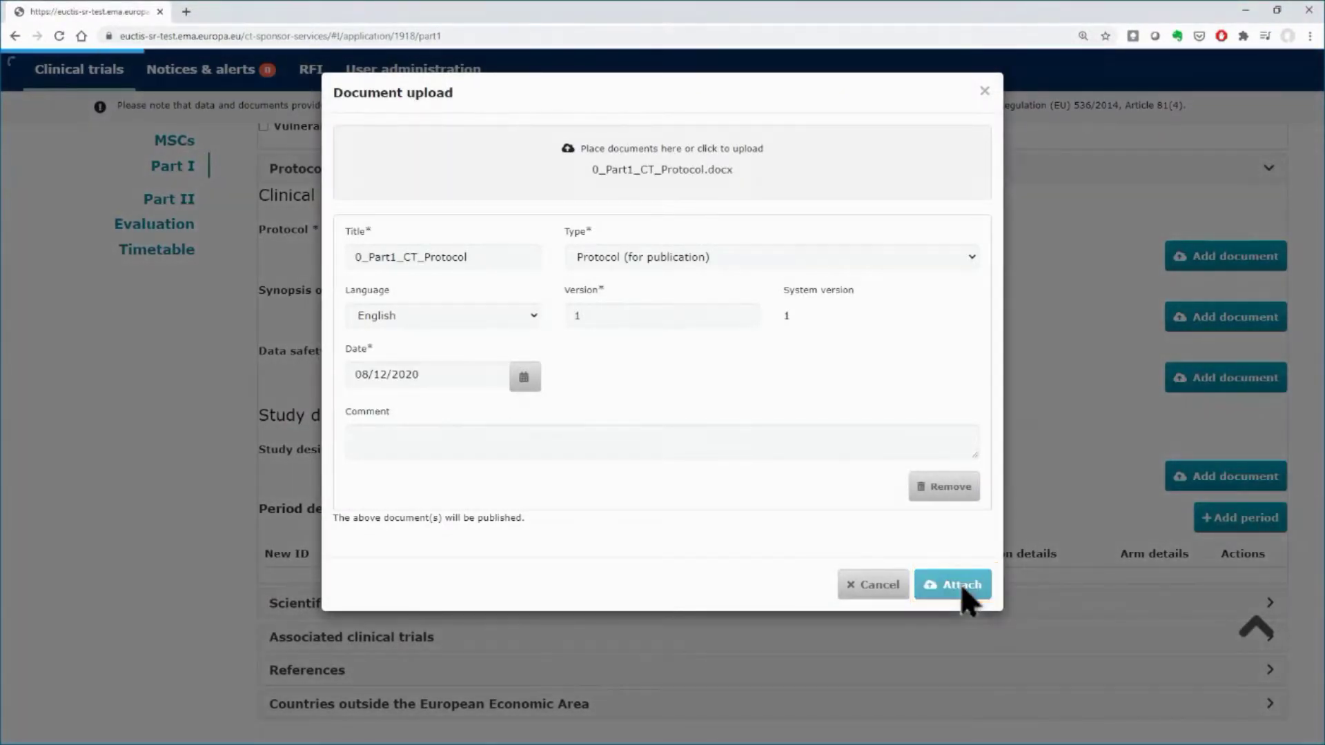